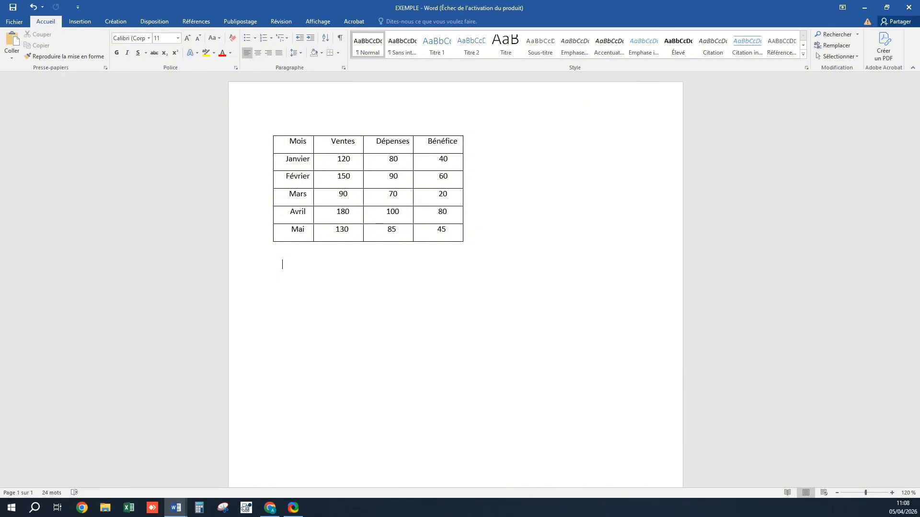
Open the chart insertion dialog and preview the column chart subtypes, returning to the clustered column
click(85, 23)
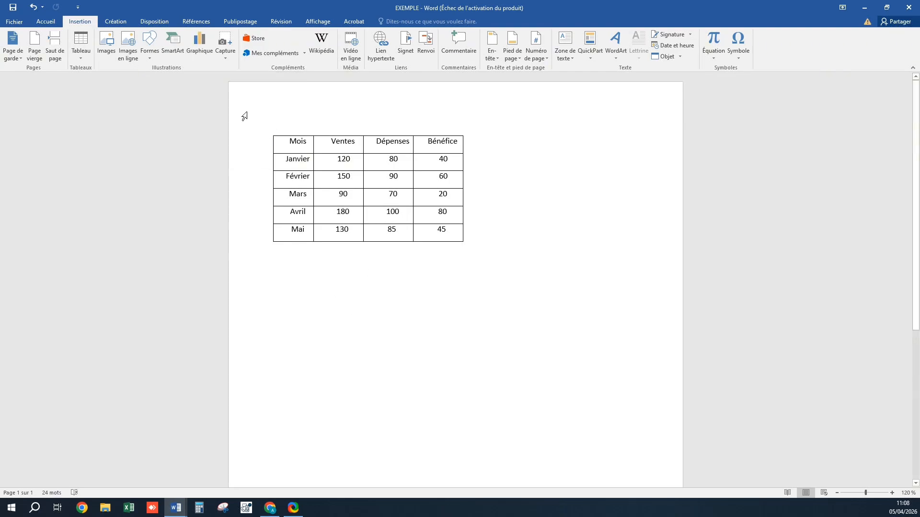
click(198, 42)
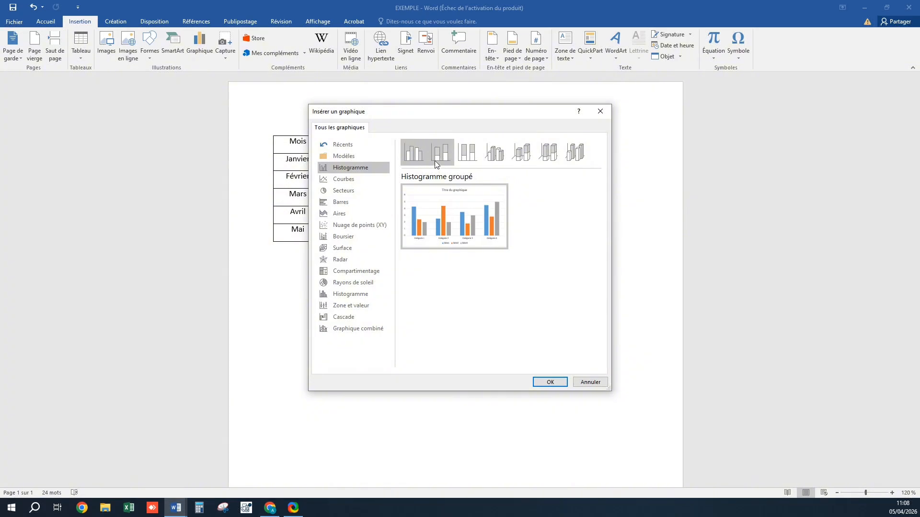
key(Right)
key(Right)
key(Right)
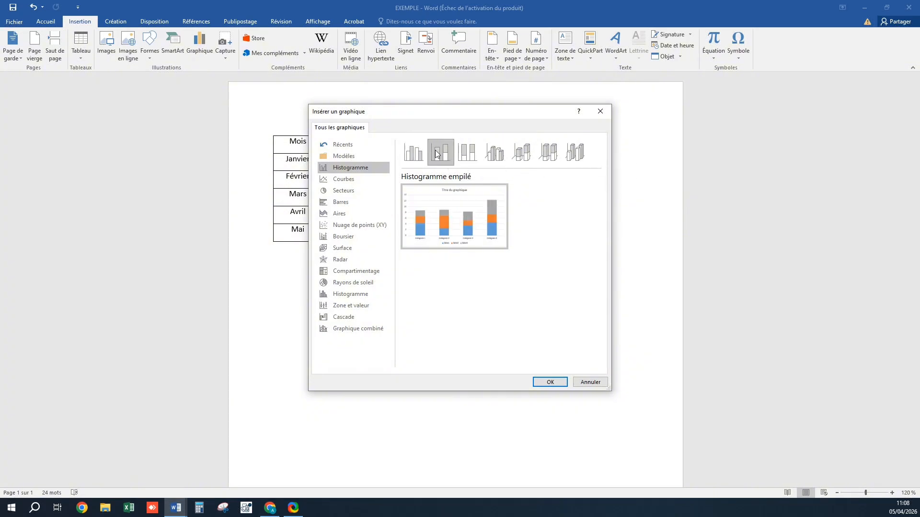
click(573, 153)
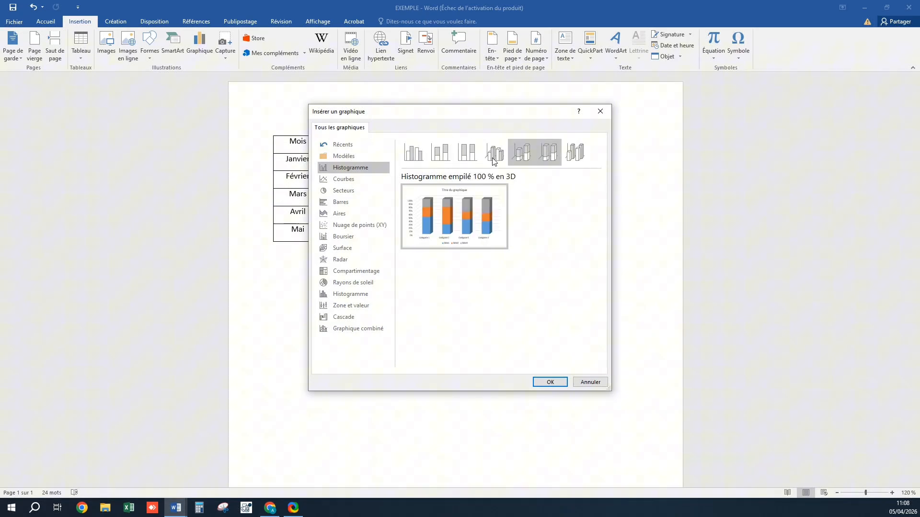
click(413, 153)
mouse_move(450, 221)
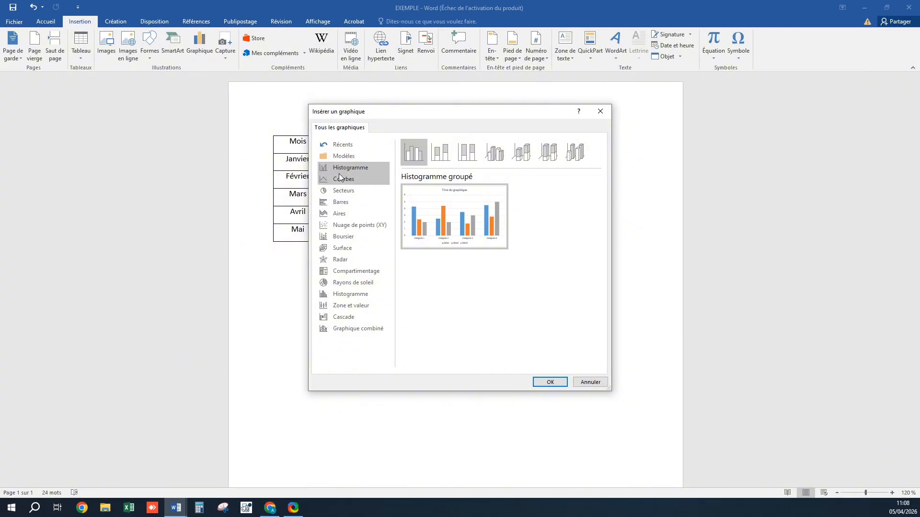
Preview the line, pie, bar, area, scatter, stock and surface chart categories
click(337, 177)
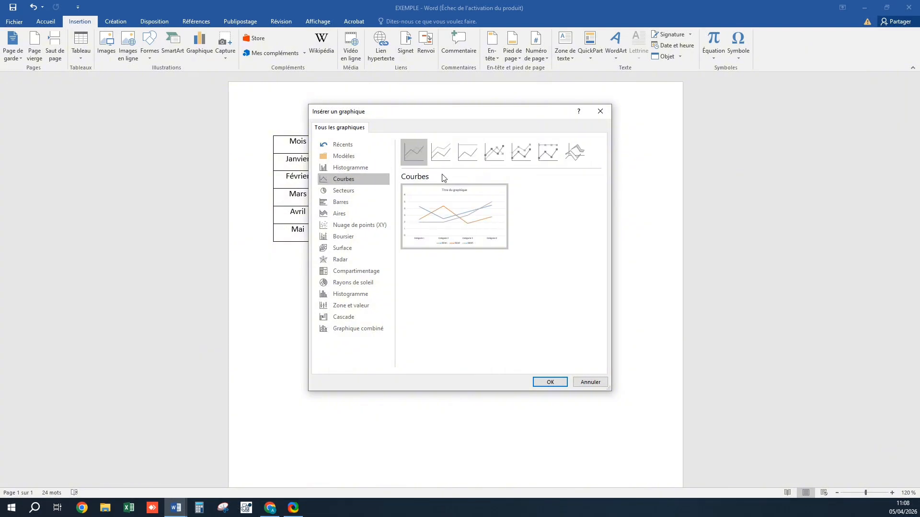
mouse_move(450, 205)
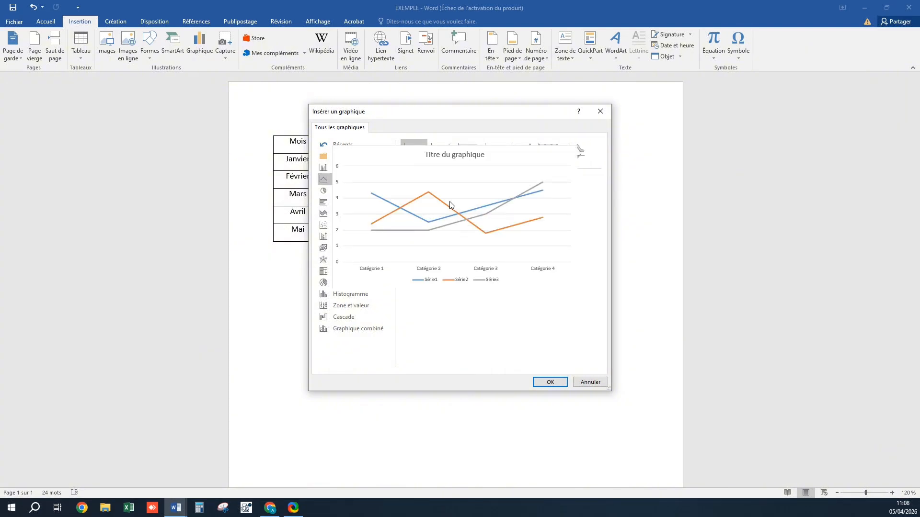
click(341, 192)
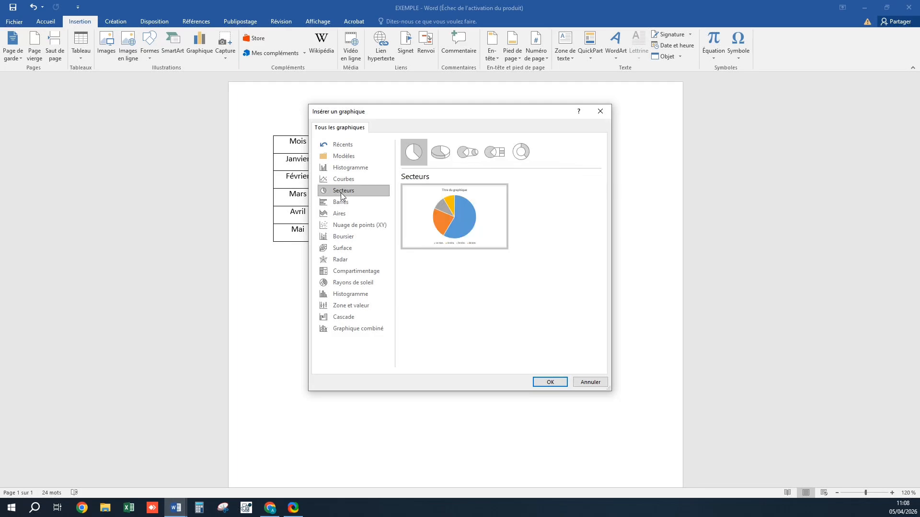
mouse_move(469, 200)
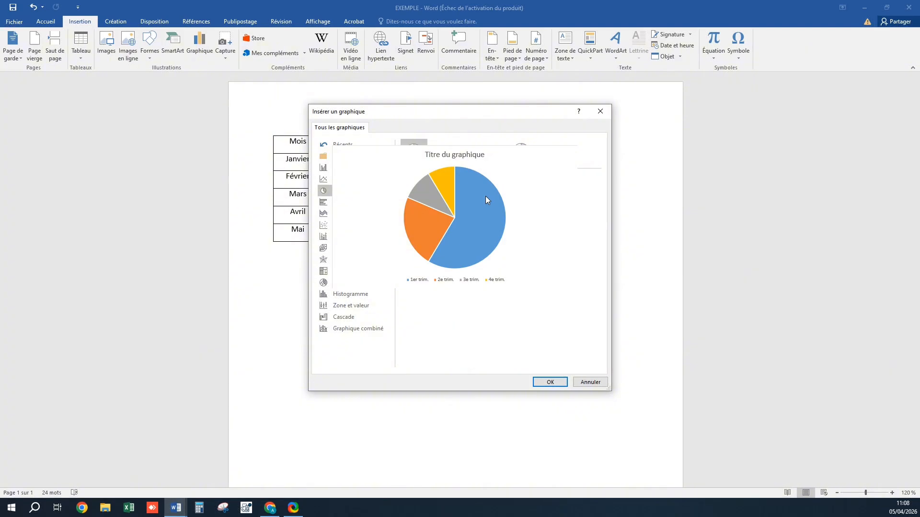
click(358, 203)
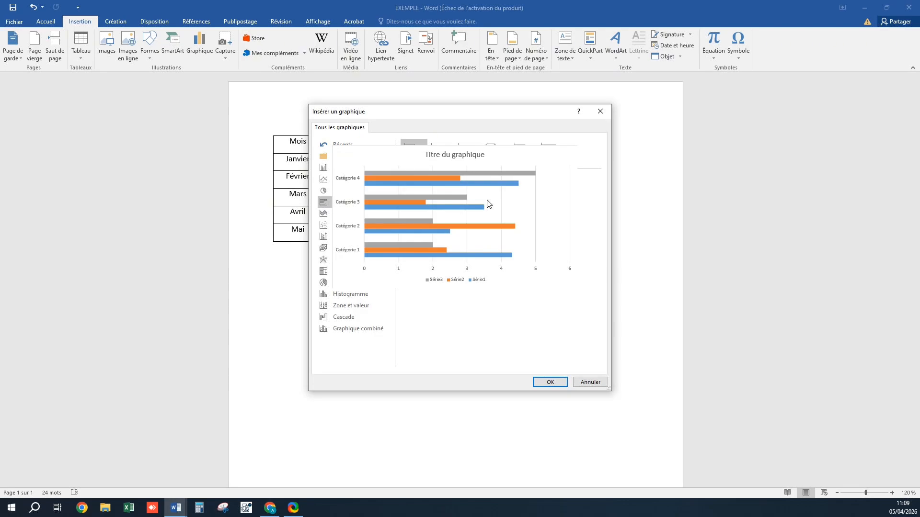
click(340, 212)
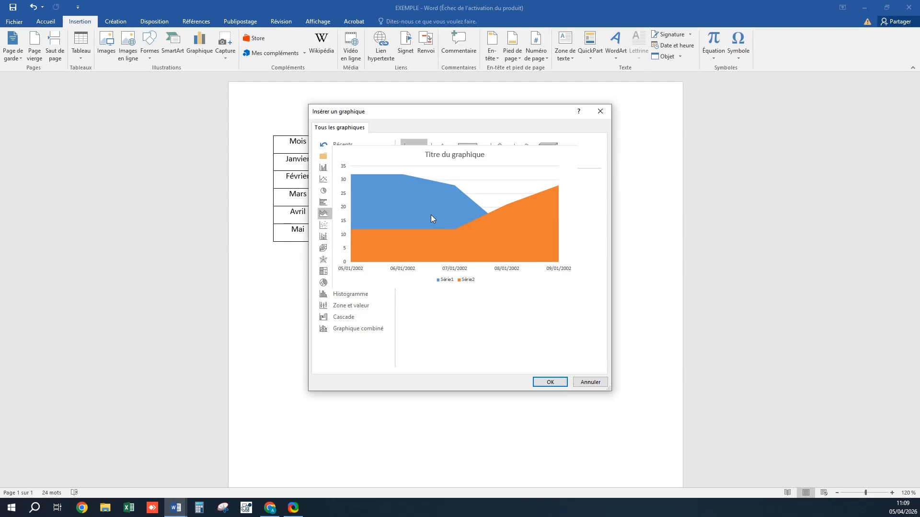
click(345, 223)
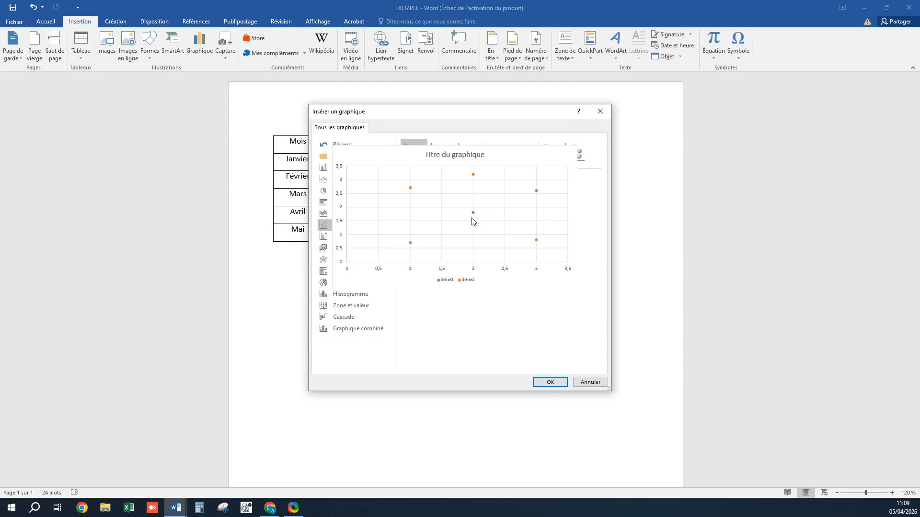
click(345, 236)
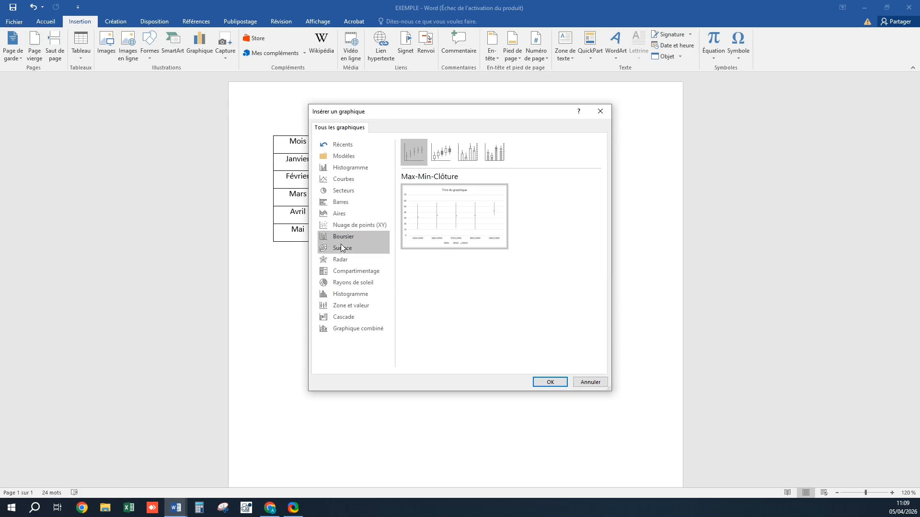
click(356, 247)
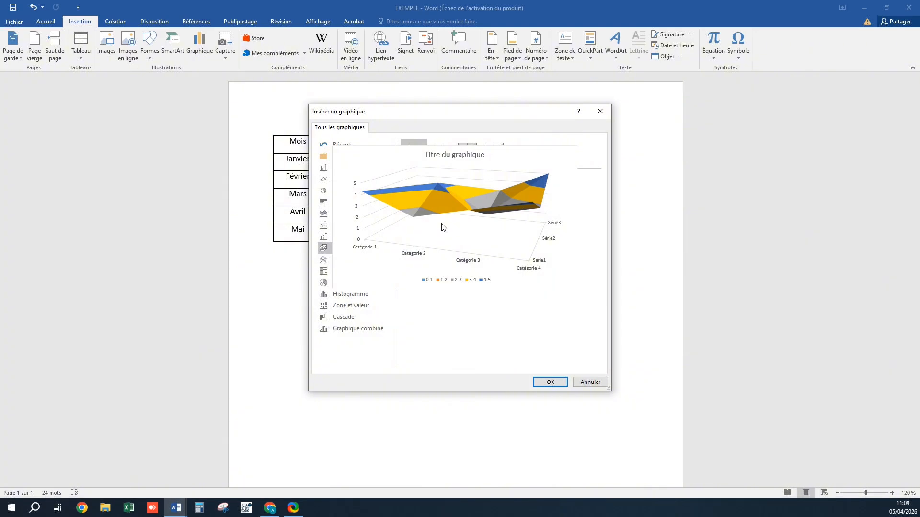
Preview the radar, treemap, sunburst, histogram, box and whisker, waterfall and combo chart categories
click(339, 259)
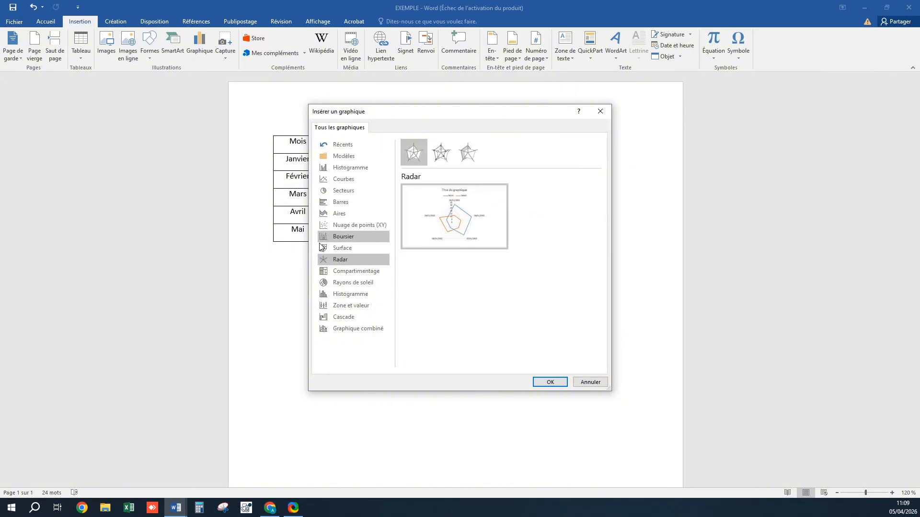
click(346, 273)
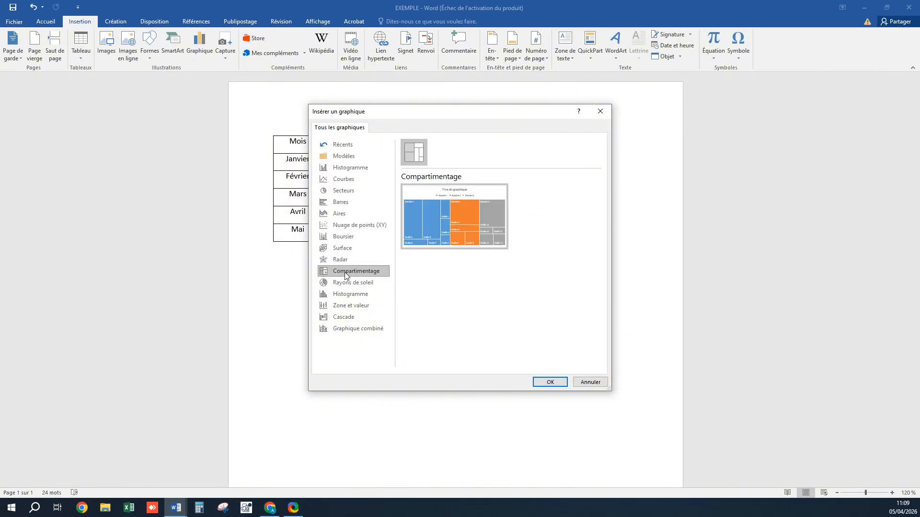
mouse_move(482, 239)
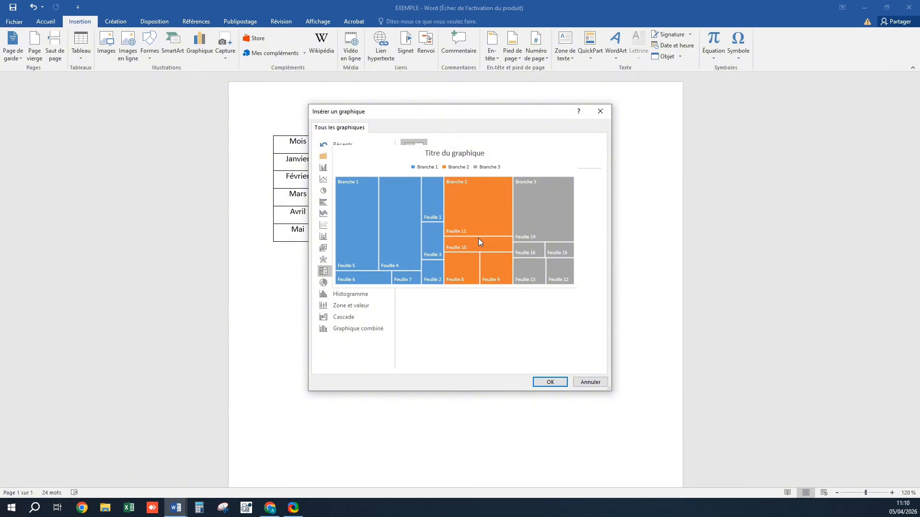
click(355, 282)
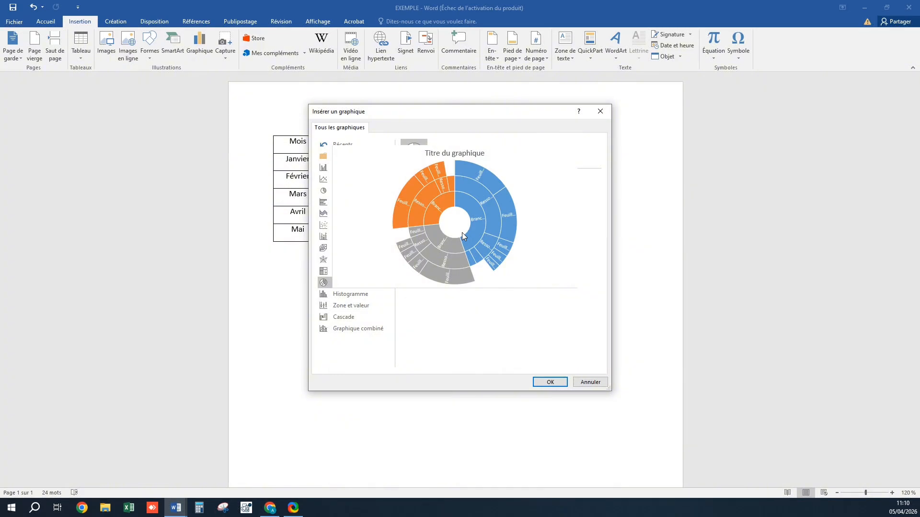
click(350, 294)
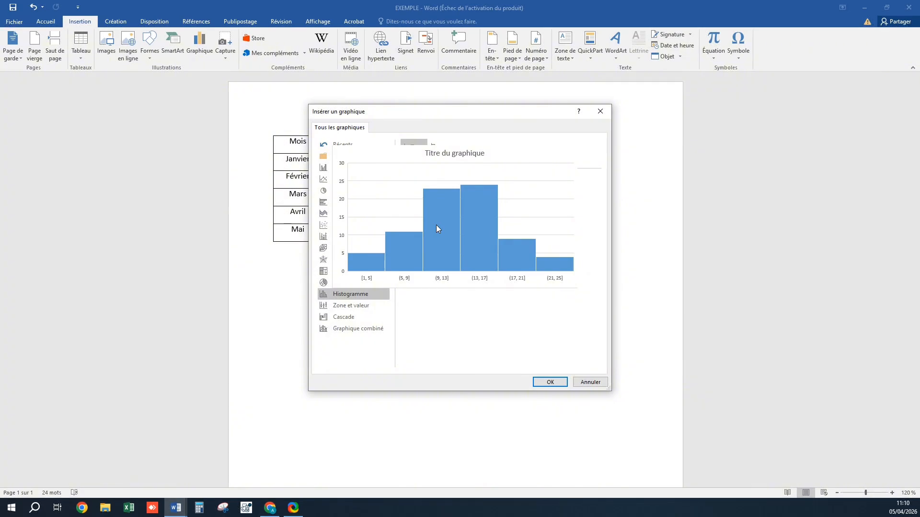
click(348, 307)
mouse_move(429, 239)
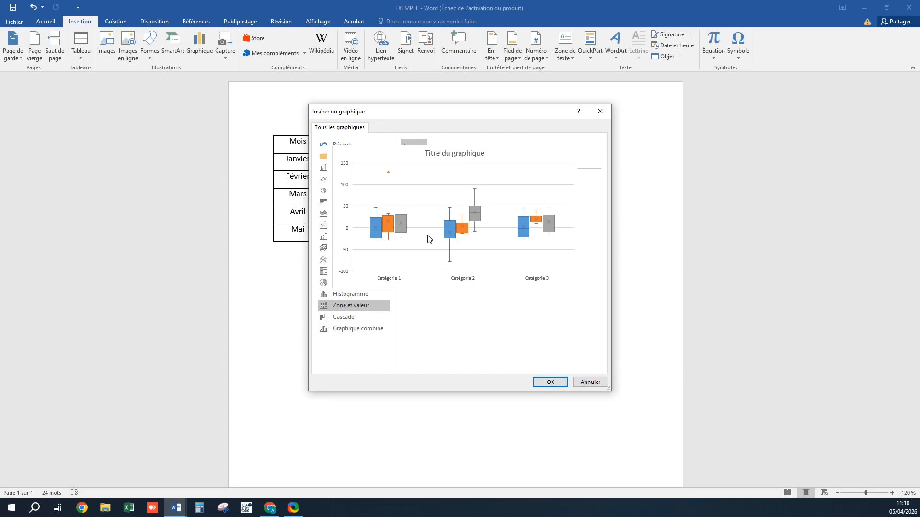
click(355, 317)
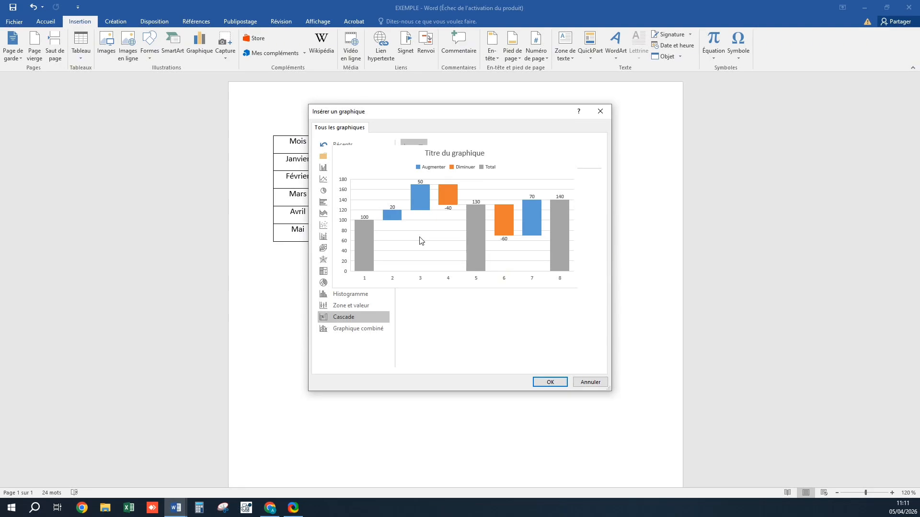
click(352, 328)
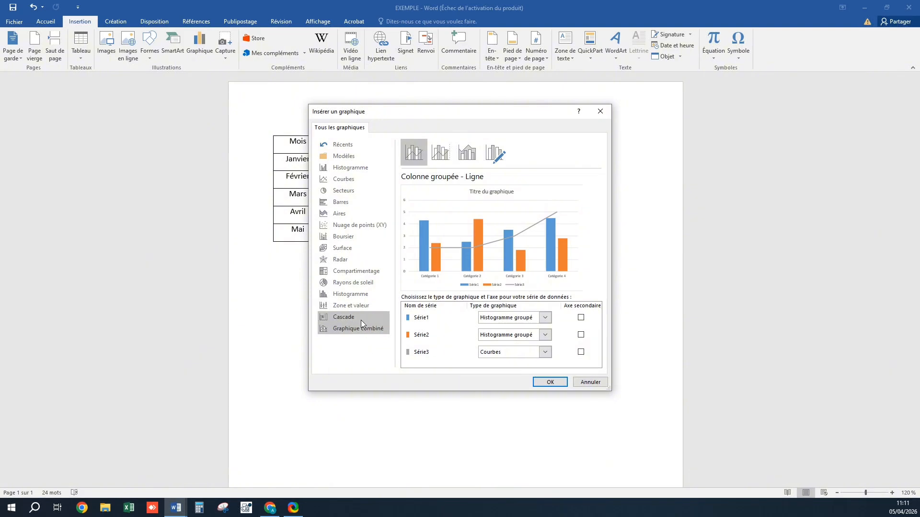
Insert a clustered column chart below the table
click(352, 167)
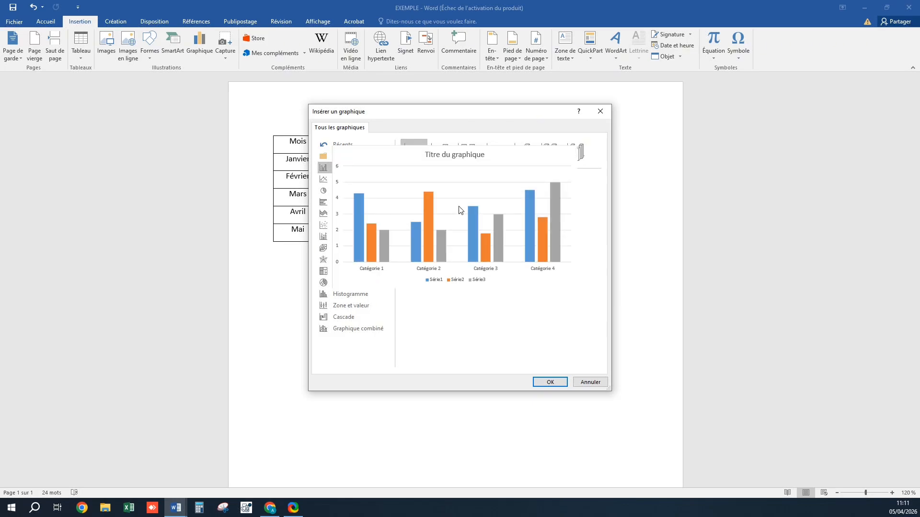
mouse_move(474, 227)
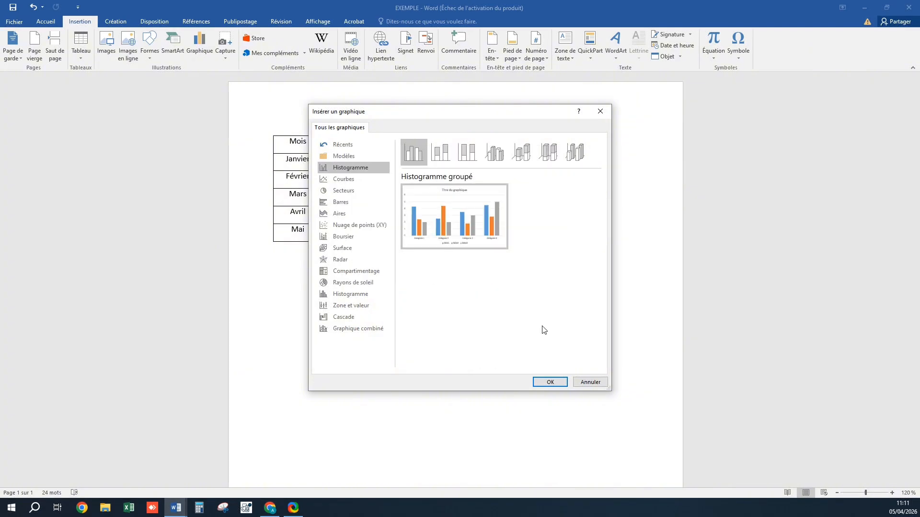
click(550, 383)
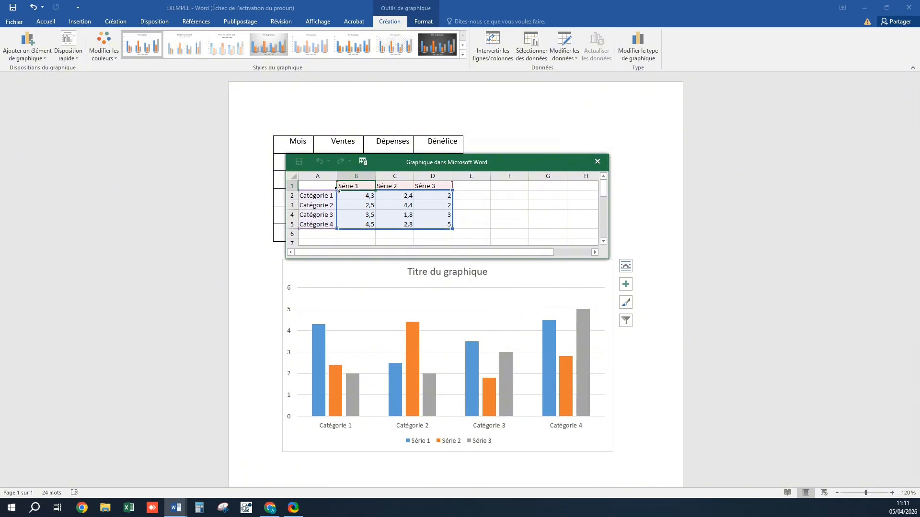
Replace the chart's sample data with the table's Mois, Ventes, Dépenses and Bénéfice data, then close the data sheet
drag(337, 189, 384, 205)
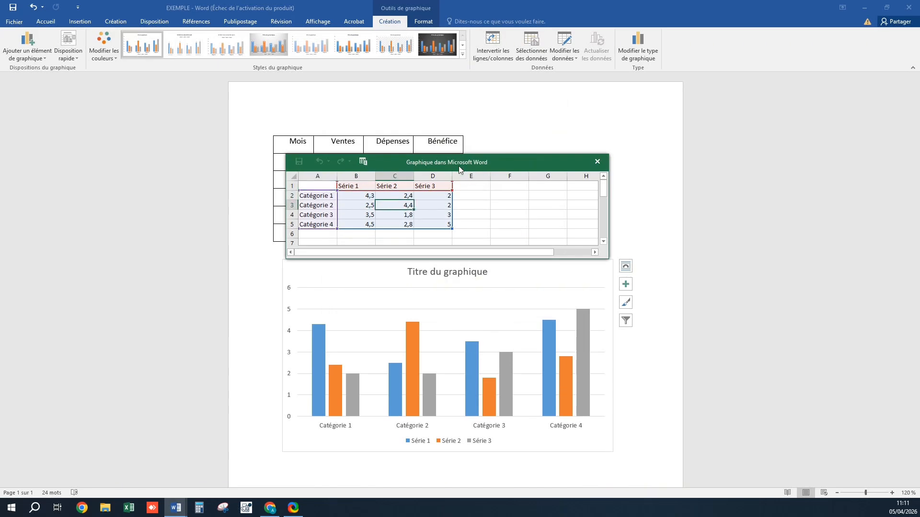
drag(456, 166, 355, 309)
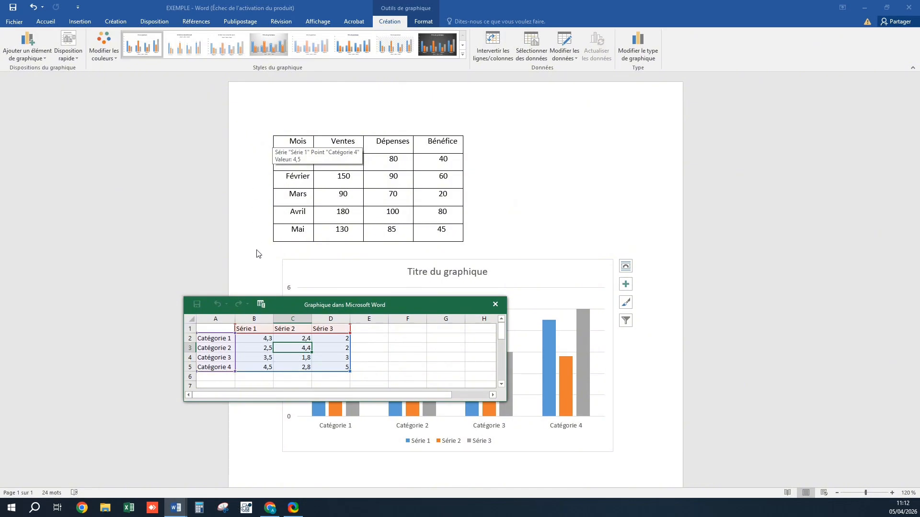
drag(254, 142, 266, 240)
key(ctrl+c)
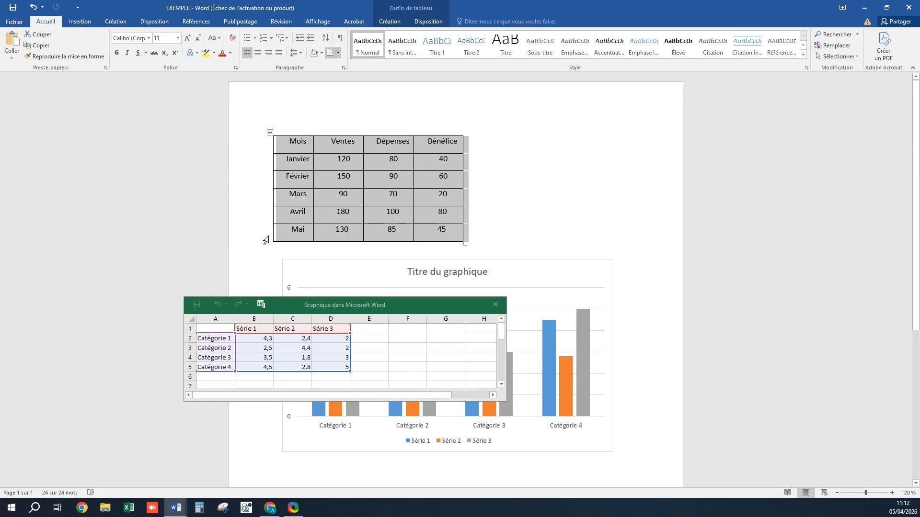
drag(215, 328, 338, 365)
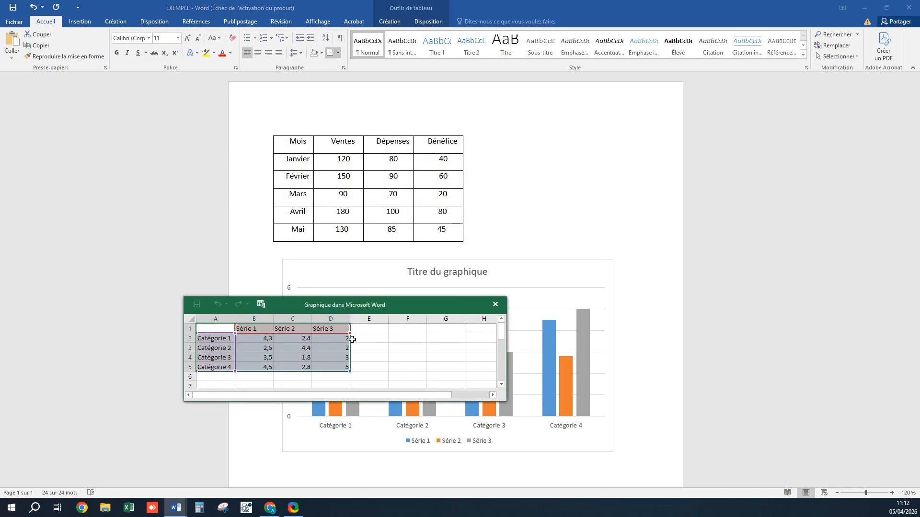
key(ctrl+v)
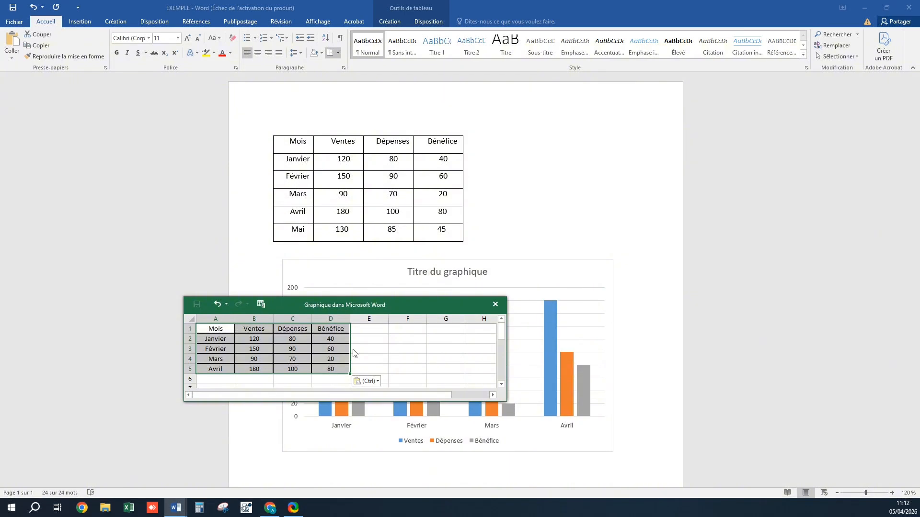
drag(414, 304, 472, 137)
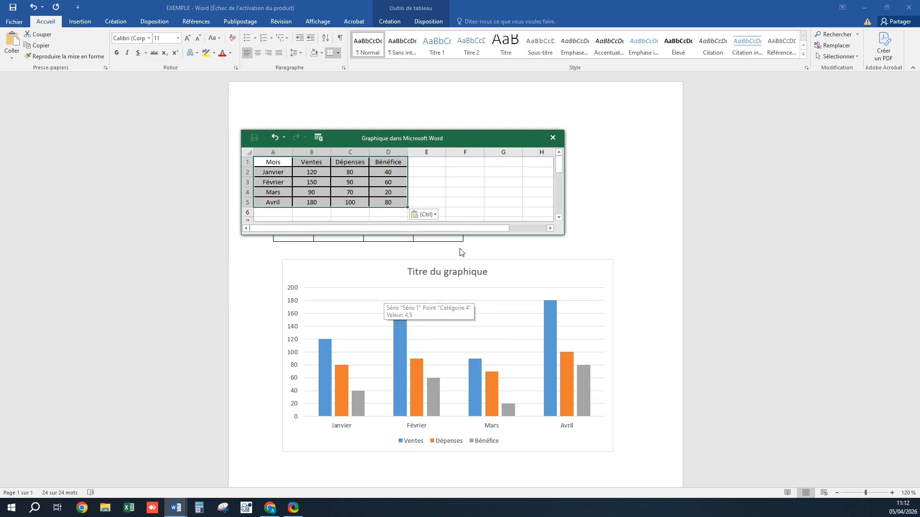
click(554, 138)
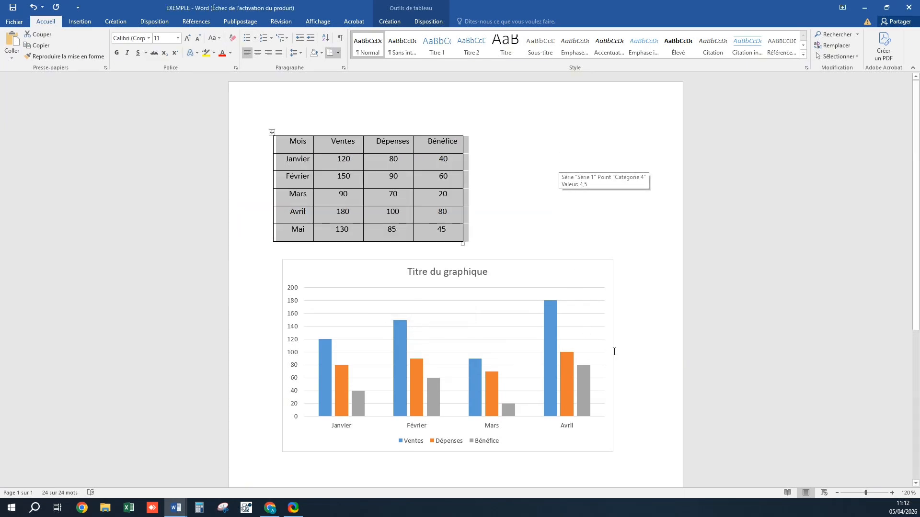
Set the chart's text wrapping to Behind Text and nudge the chart slightly up and left
click(634, 339)
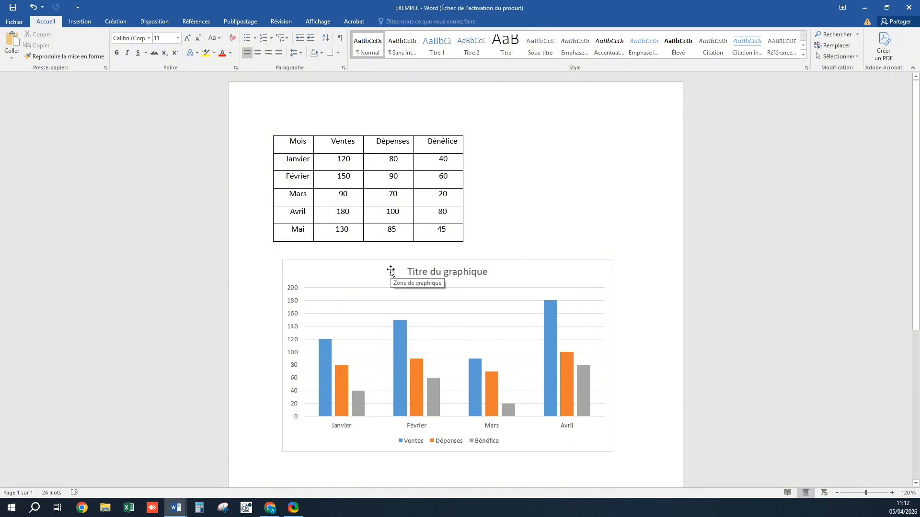
click(391, 272)
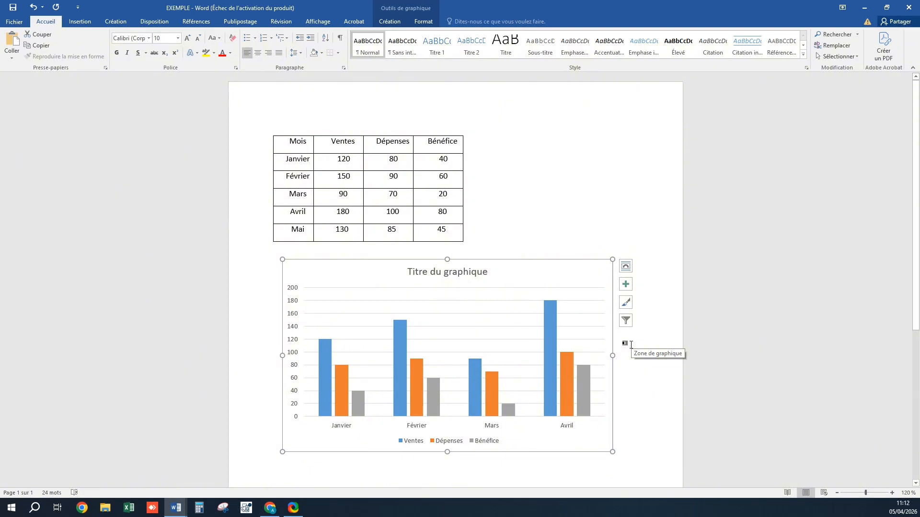
click(628, 269)
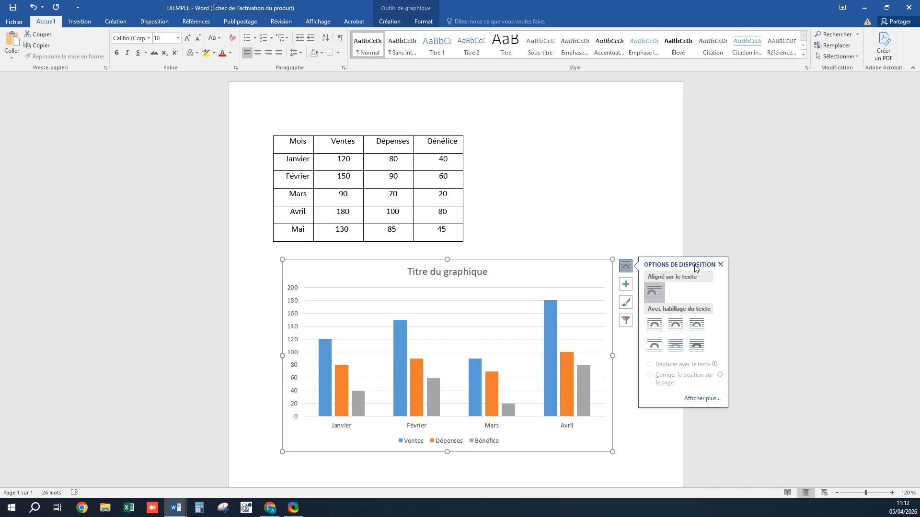
click(680, 343)
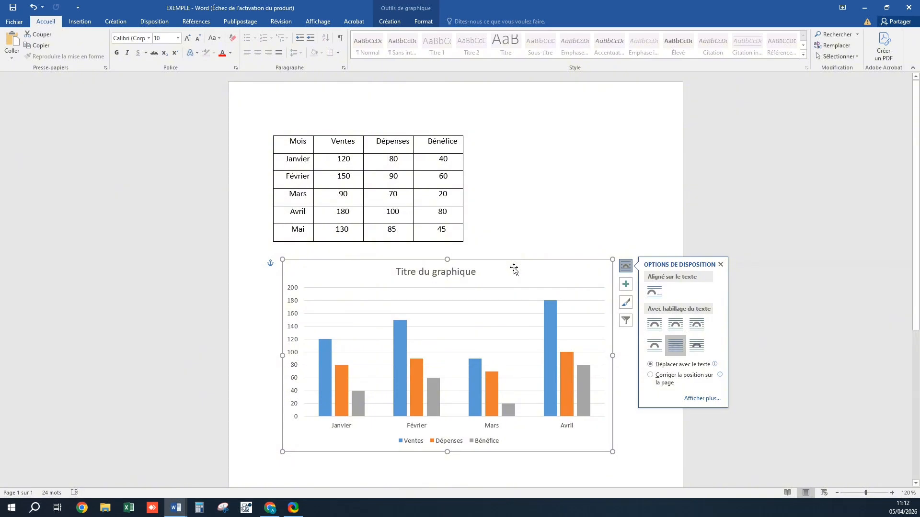
mouse_move(512, 266)
mouse_down()
mouse_move(569, 261)
mouse_move(487, 260)
mouse_move(546, 278)
mouse_move(492, 266)
mouse_move(501, 283)
mouse_move(502, 275)
mouse_up()
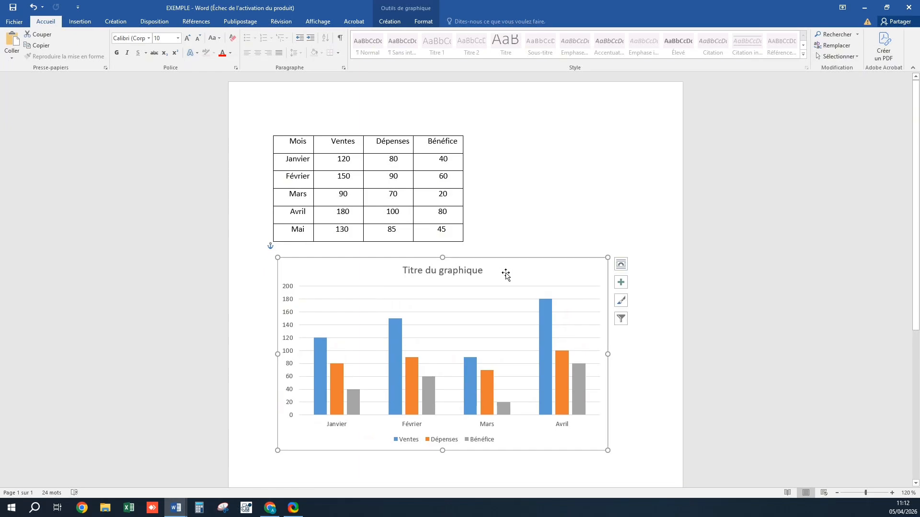
Show and then hide the axis titles through the chart elements
click(621, 285)
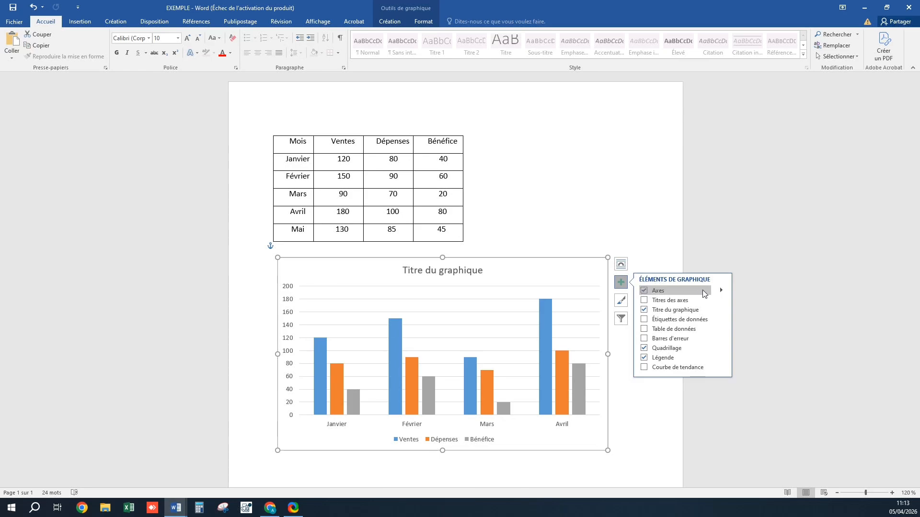
click(643, 302)
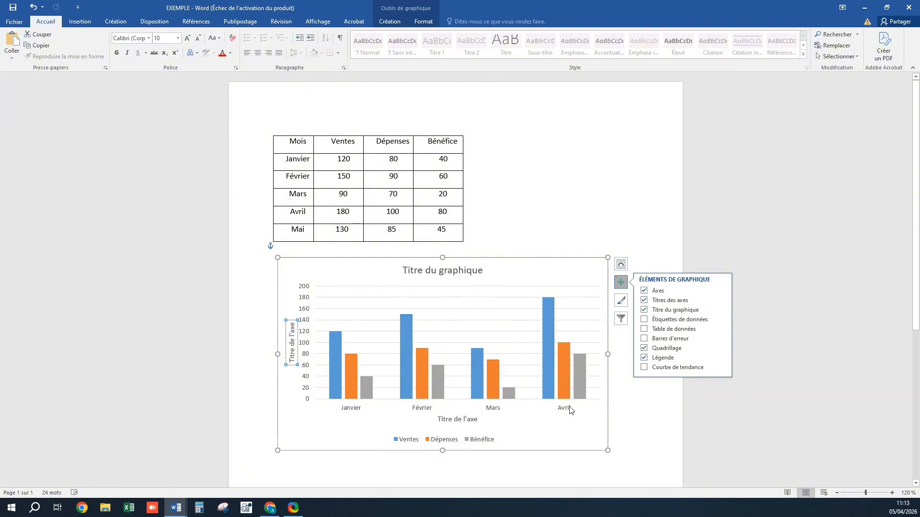
click(643, 300)
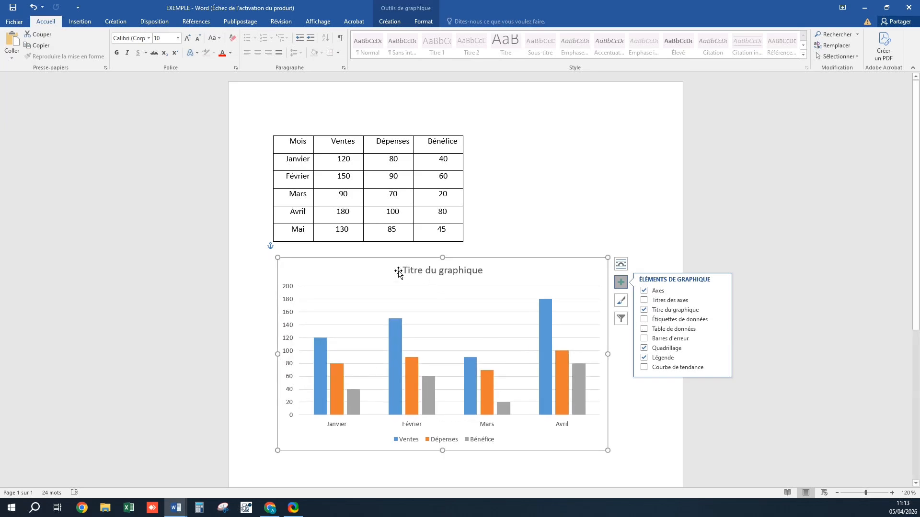
Select the placeholder text of the chart title, then deselect it
click(473, 271)
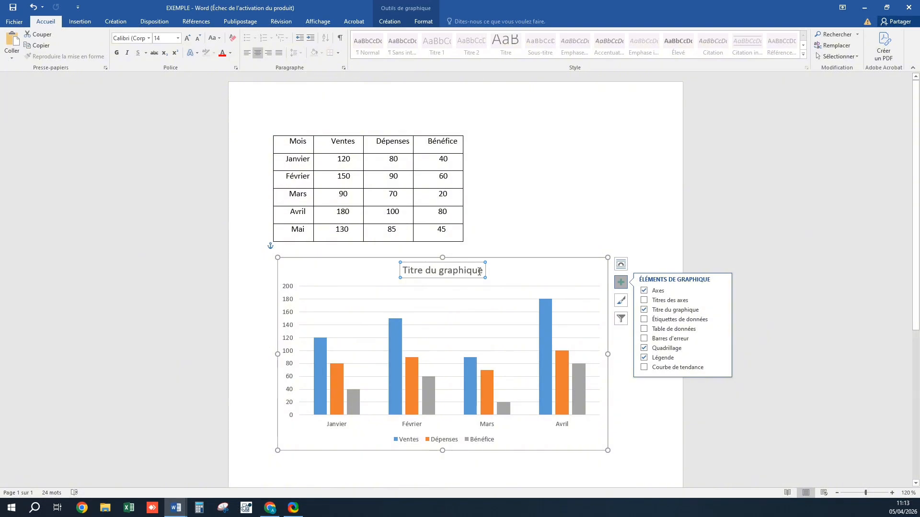
drag(479, 271, 412, 274)
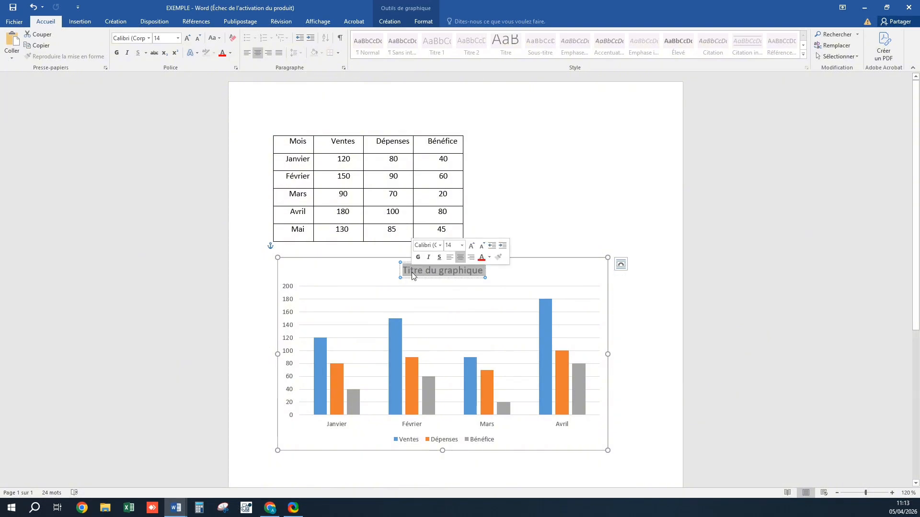
click(585, 278)
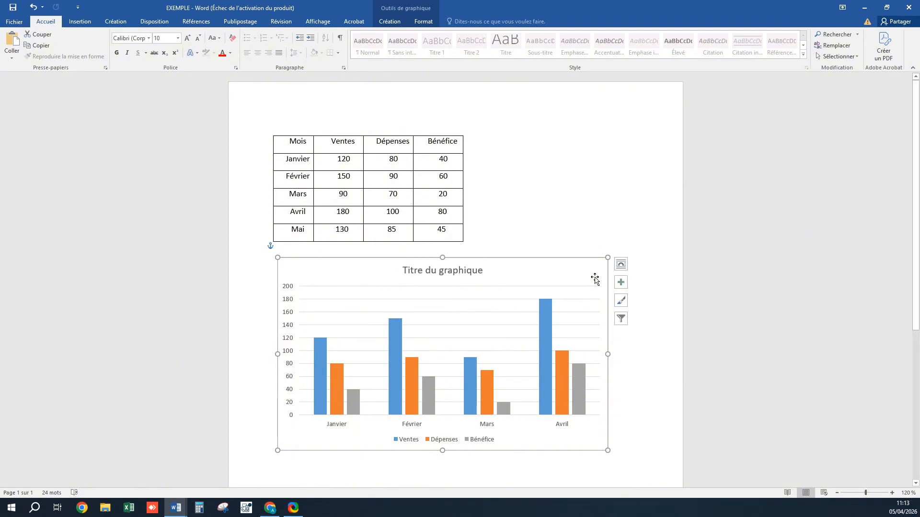
Toggle data labels and then the data table on and off in the chart elements
click(621, 282)
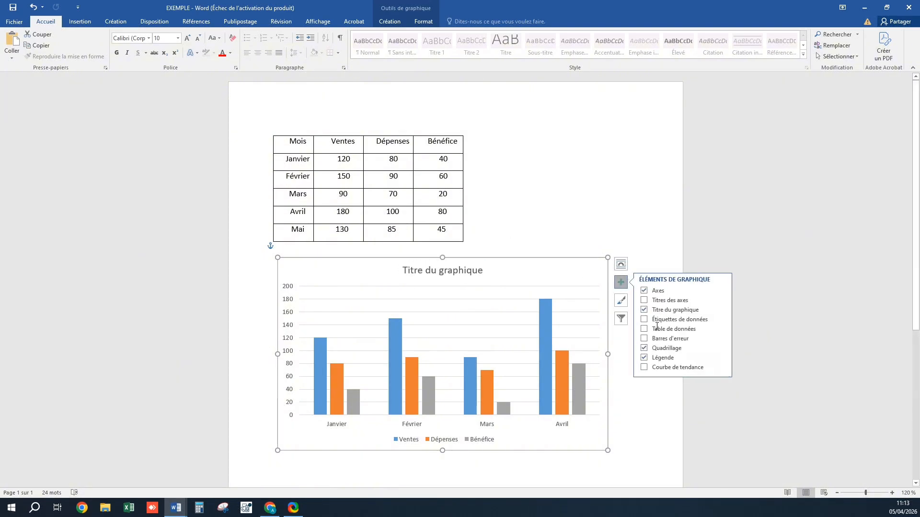
click(643, 320)
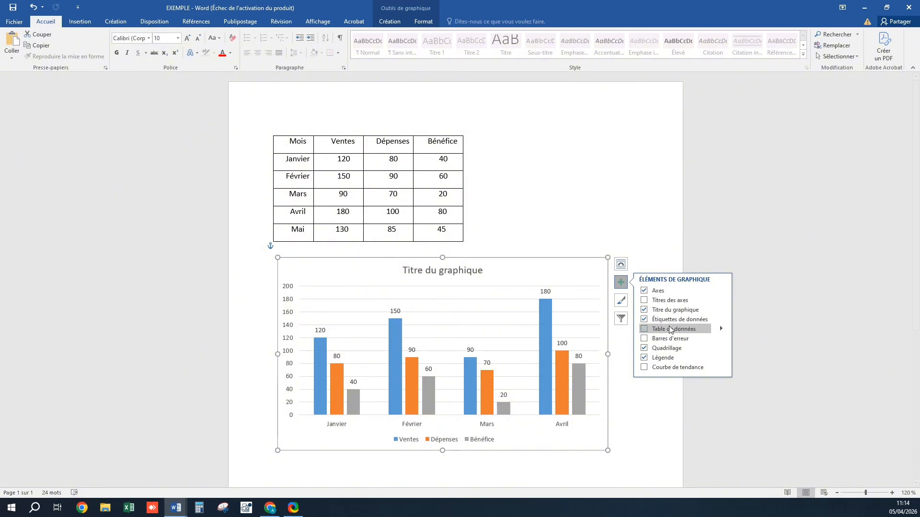
click(644, 319)
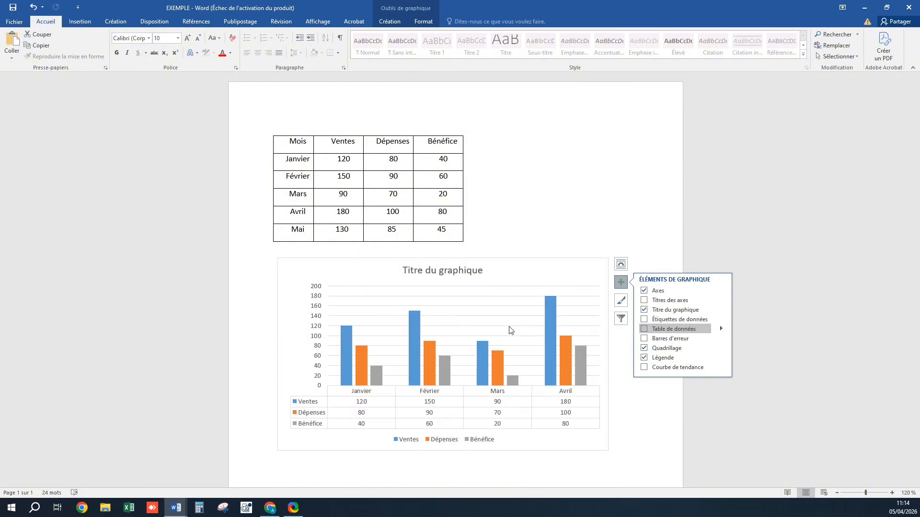
click(644, 330)
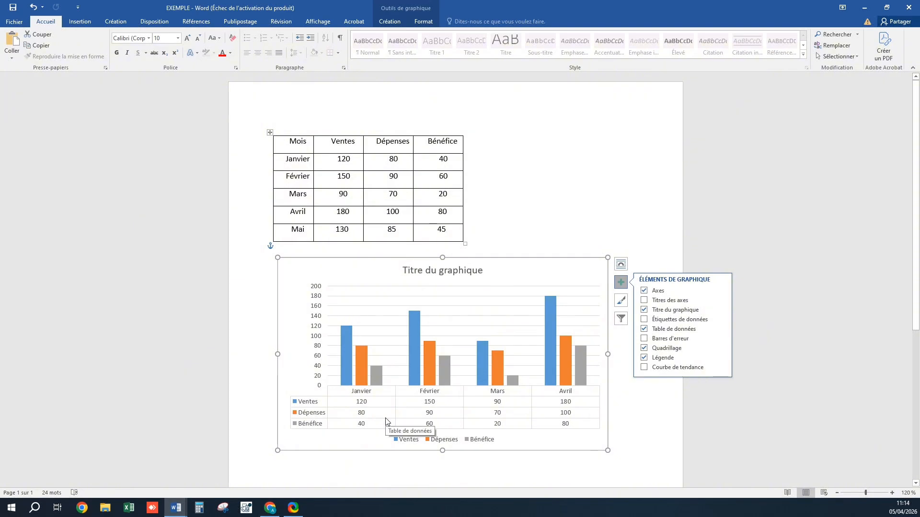
click(643, 329)
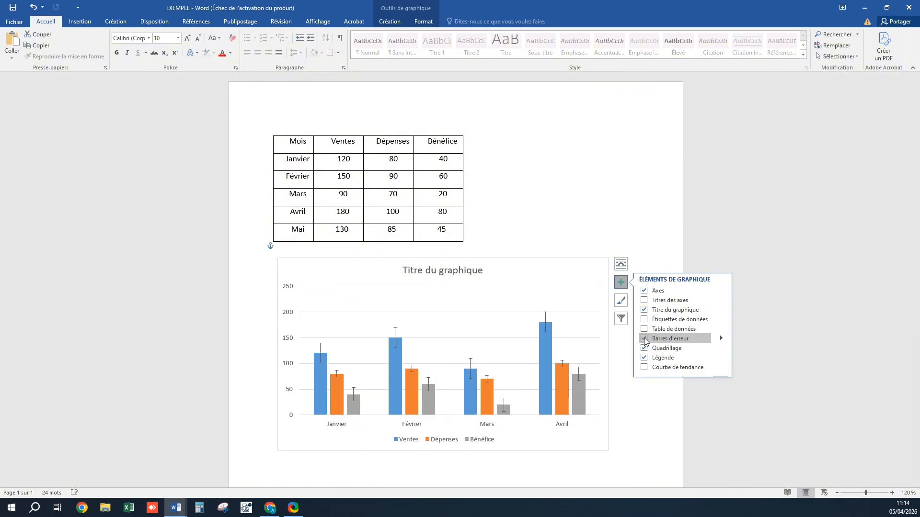
Turn error bars on and off, then turn gridlines off and back on
click(644, 338)
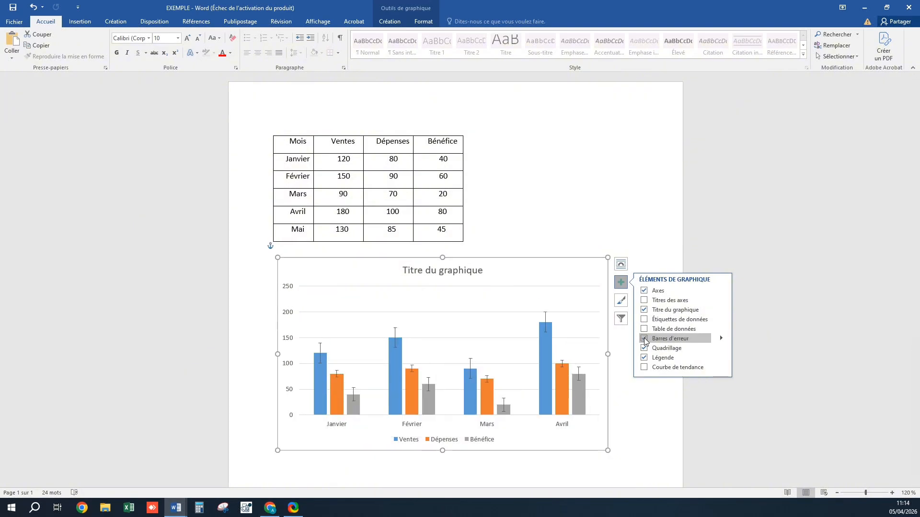
click(721, 338)
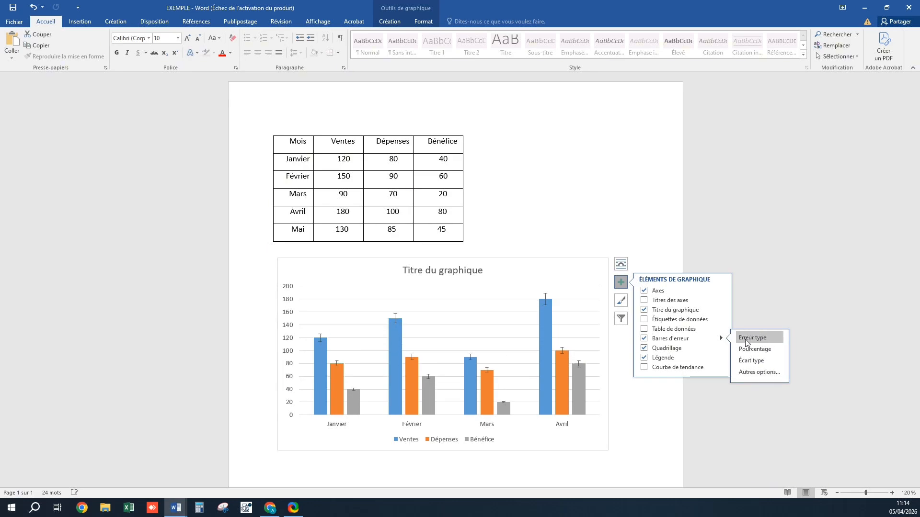
click(644, 339)
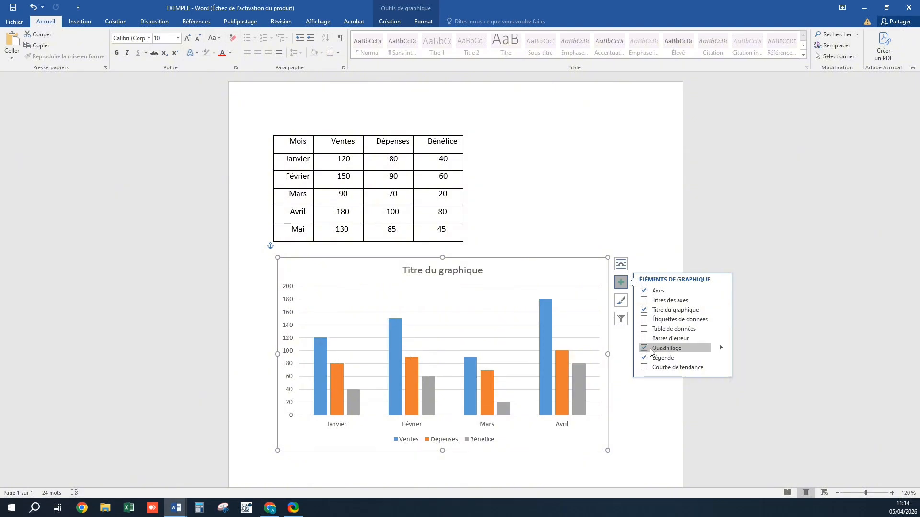
click(643, 349)
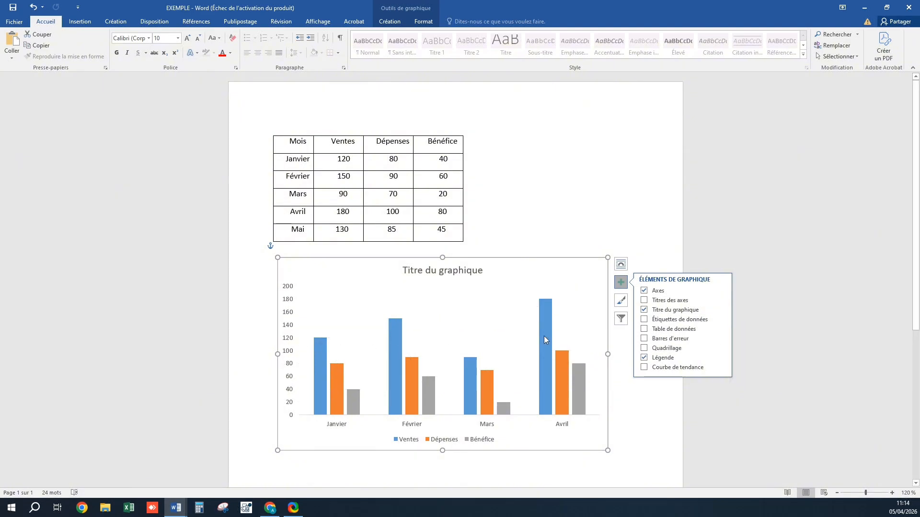
click(644, 347)
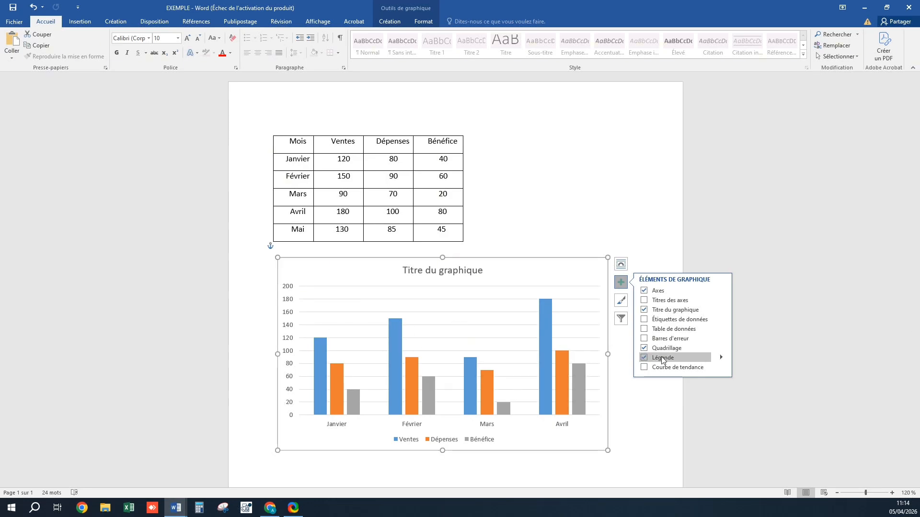
Hide and restore the legend, then position it on the left and back at the bottom
click(644, 358)
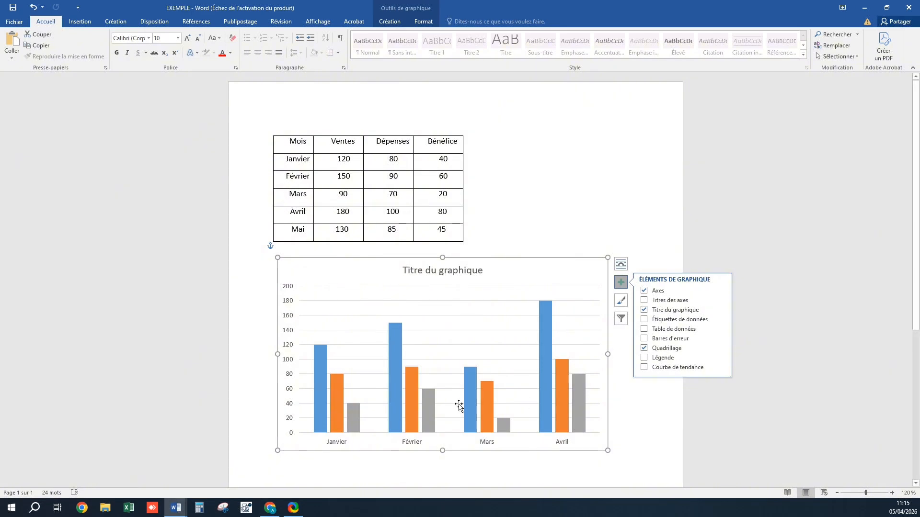
click(643, 357)
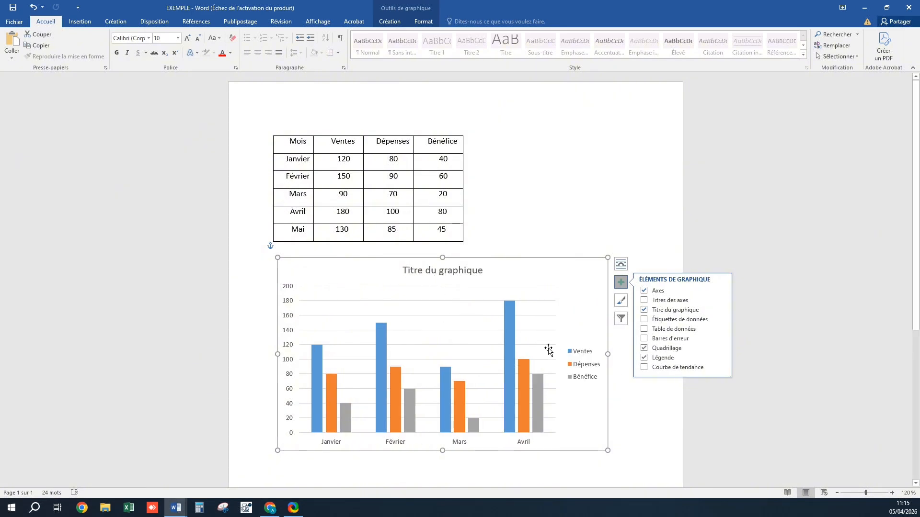
click(721, 357)
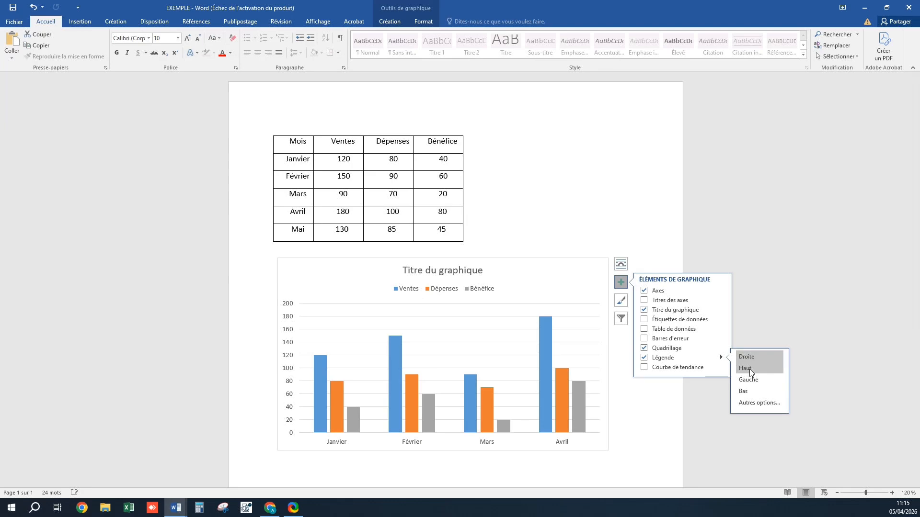
click(750, 379)
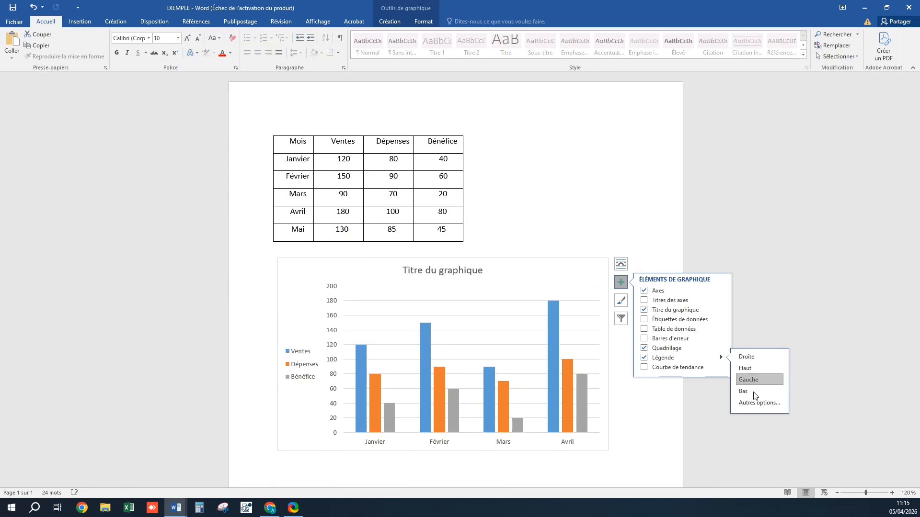
click(752, 392)
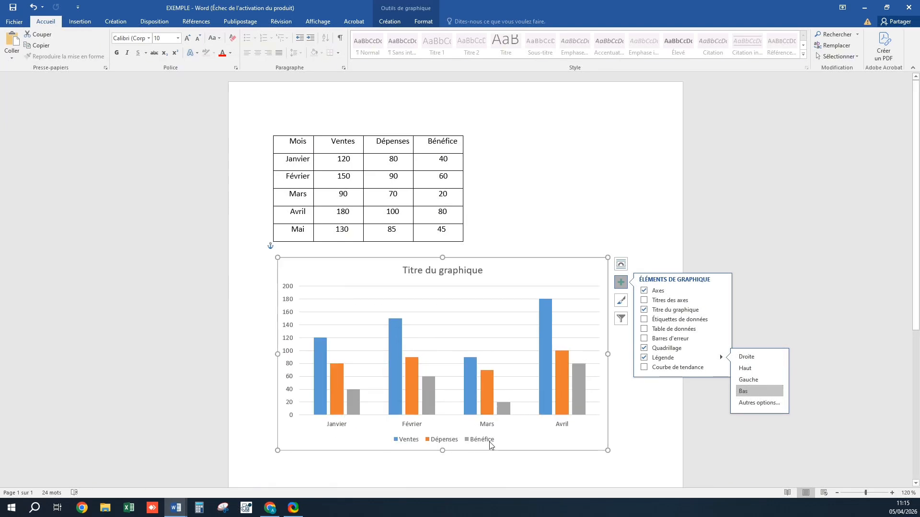
Add a linear trendline for the Dépenses series and close the chart elements panel
click(644, 367)
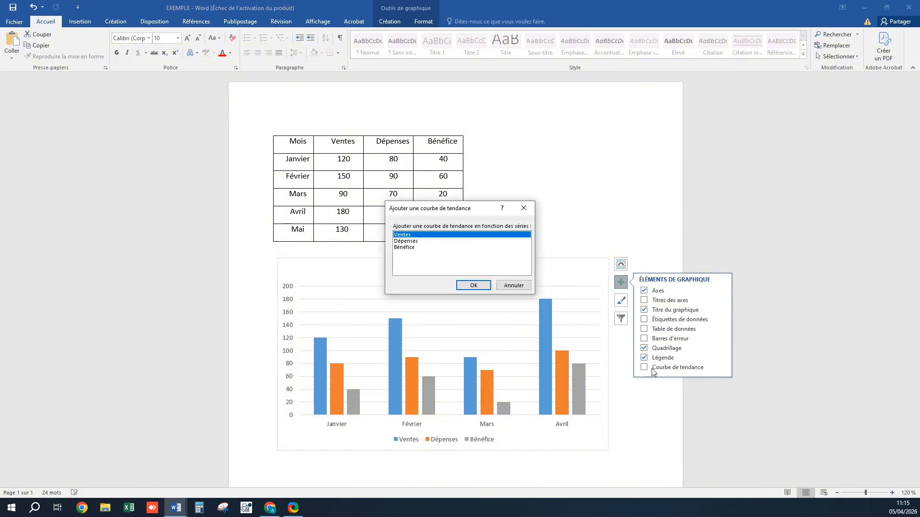
click(426, 241)
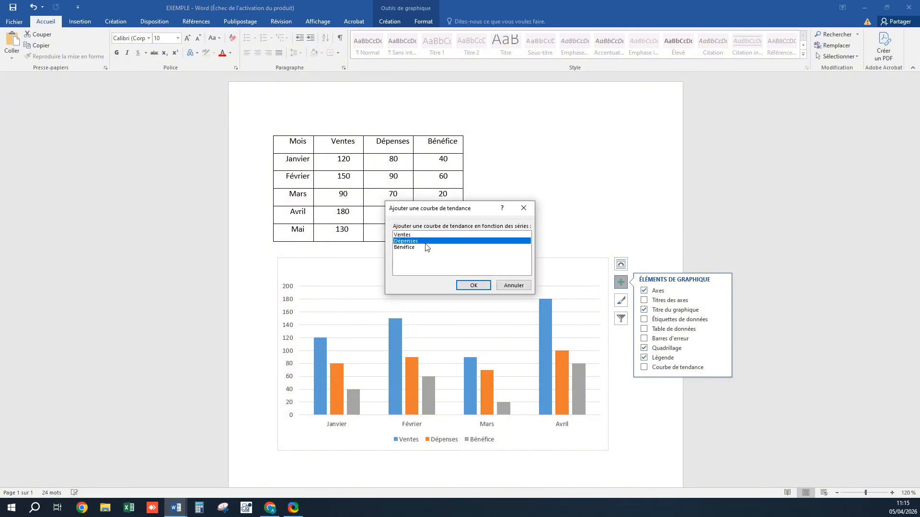
click(472, 286)
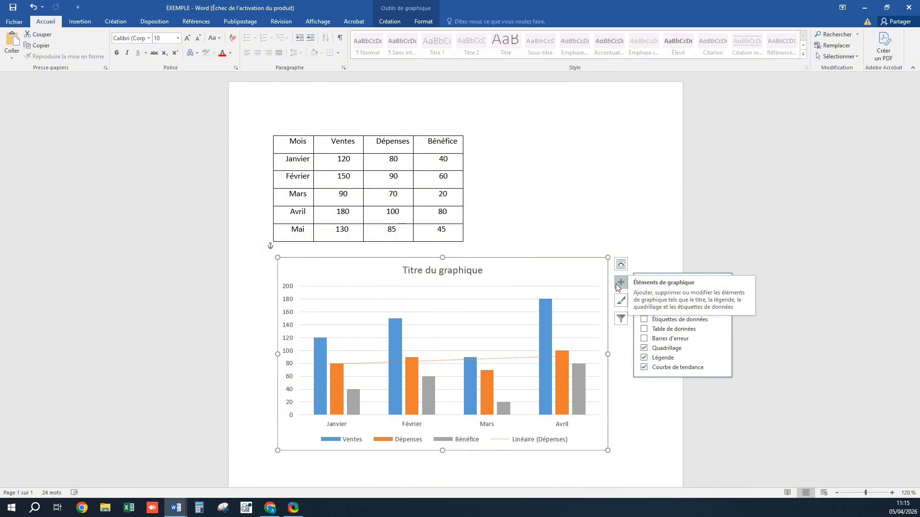
click(642, 261)
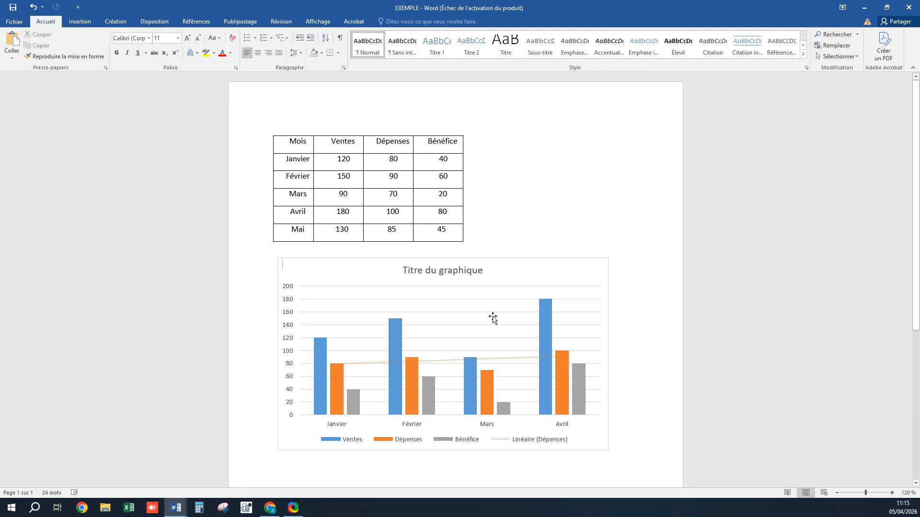
Examine the chart design and format options and the chart styles gallery without applying a style
mouse_move(419, 398)
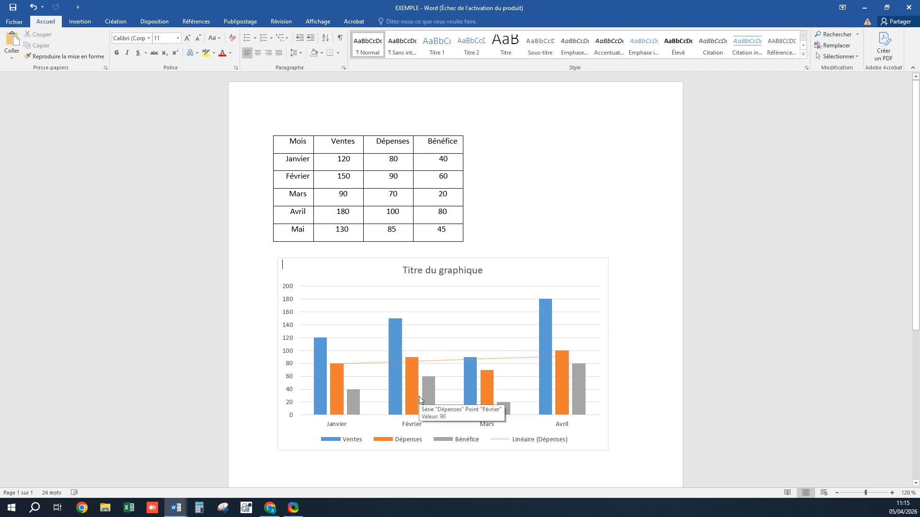
click(523, 270)
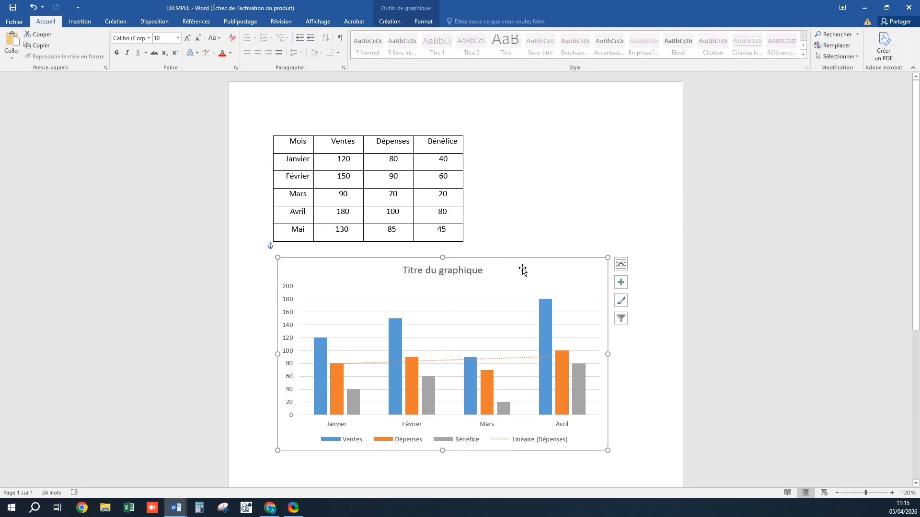
click(390, 21)
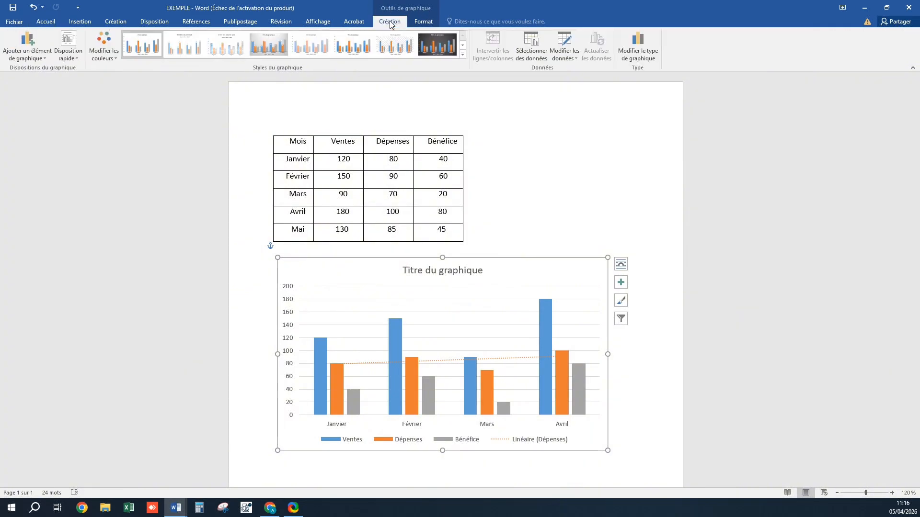
click(429, 21)
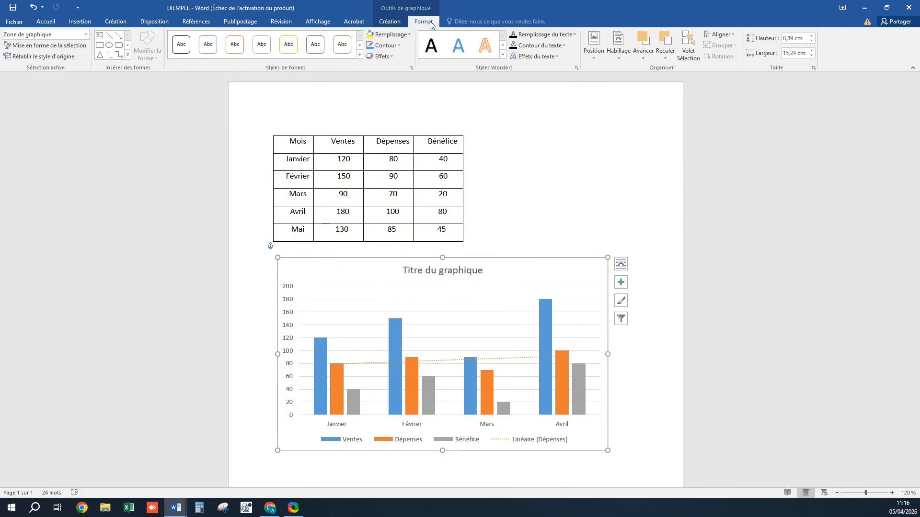
click(390, 22)
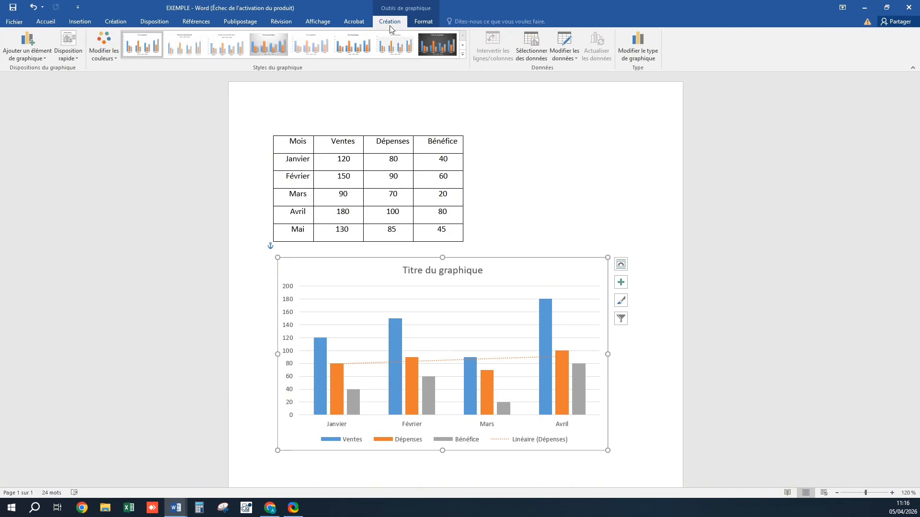
click(462, 56)
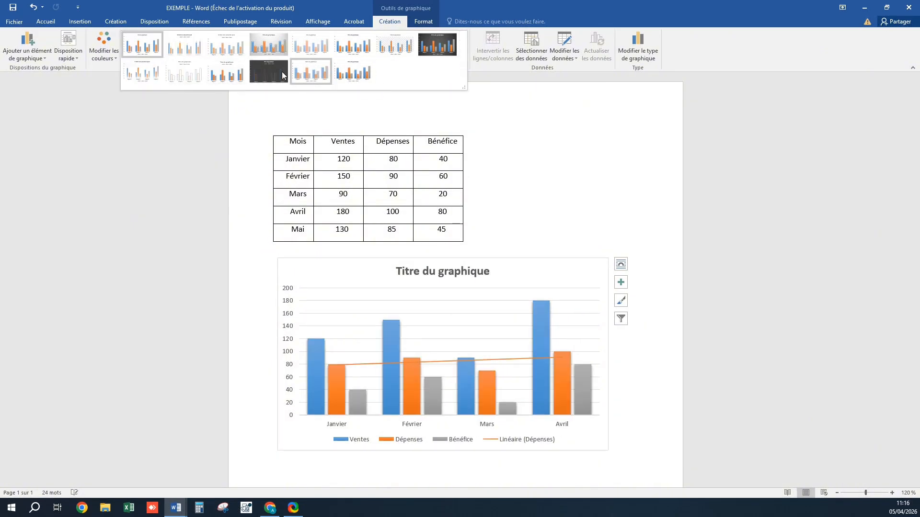
click(486, 98)
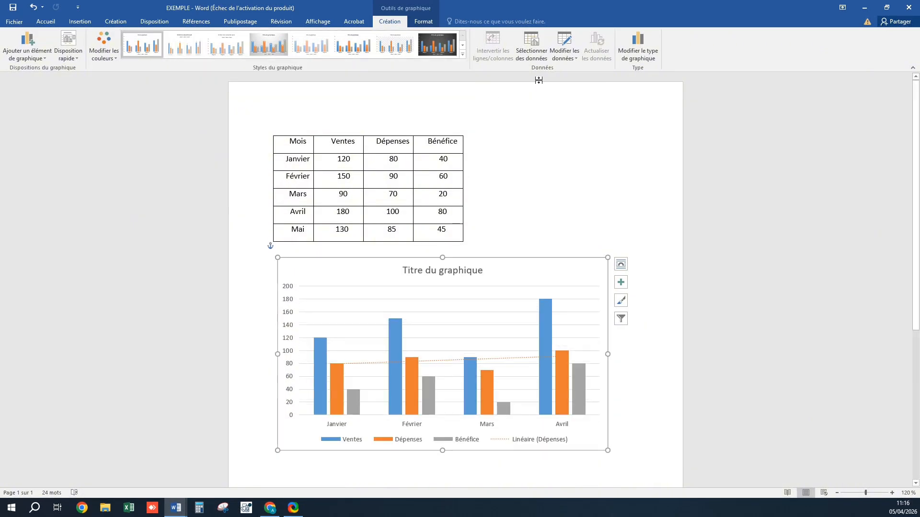
Open the chart data for editing in Excel and close it again
click(565, 57)
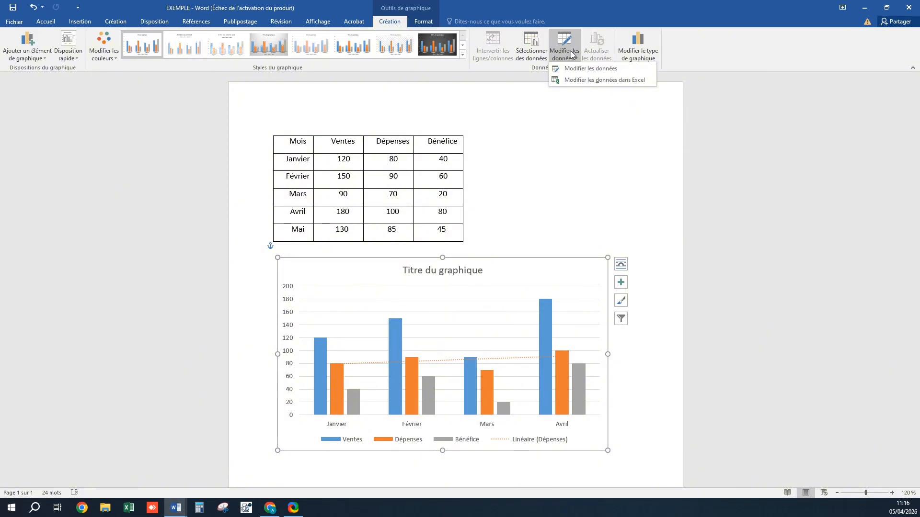
click(628, 81)
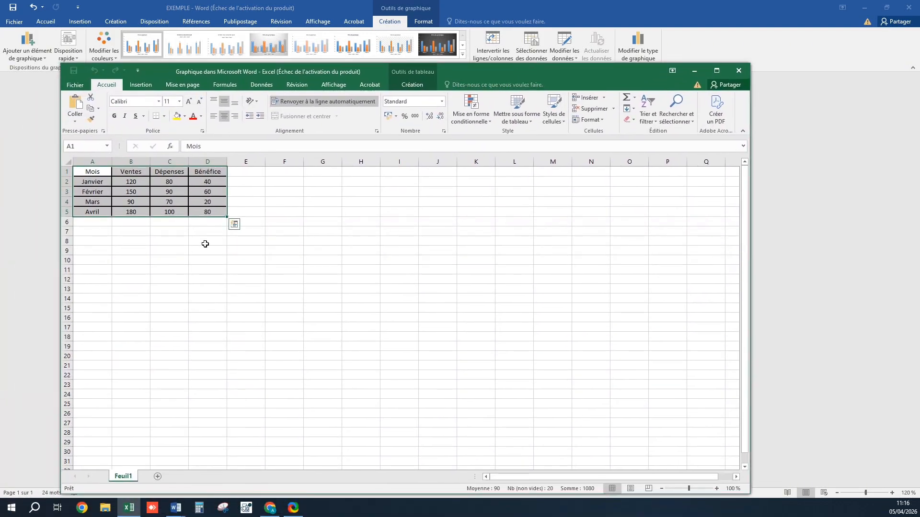
click(738, 72)
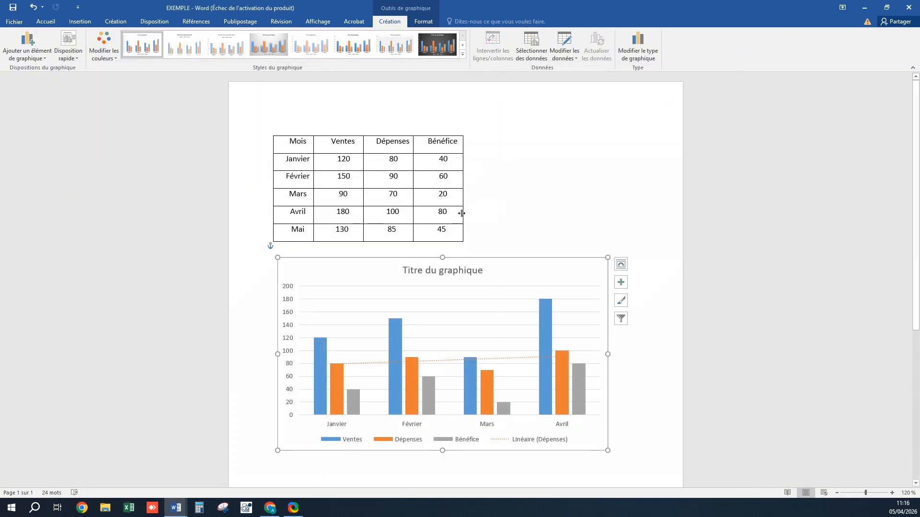
Open the chart type dialog, preview the Courbes and Secteurs types, and close it without changing the type
click(637, 54)
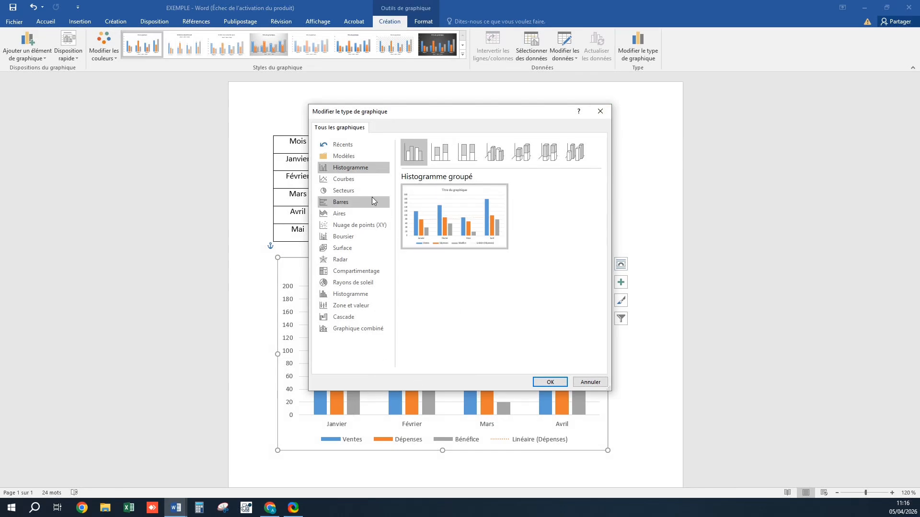
click(355, 181)
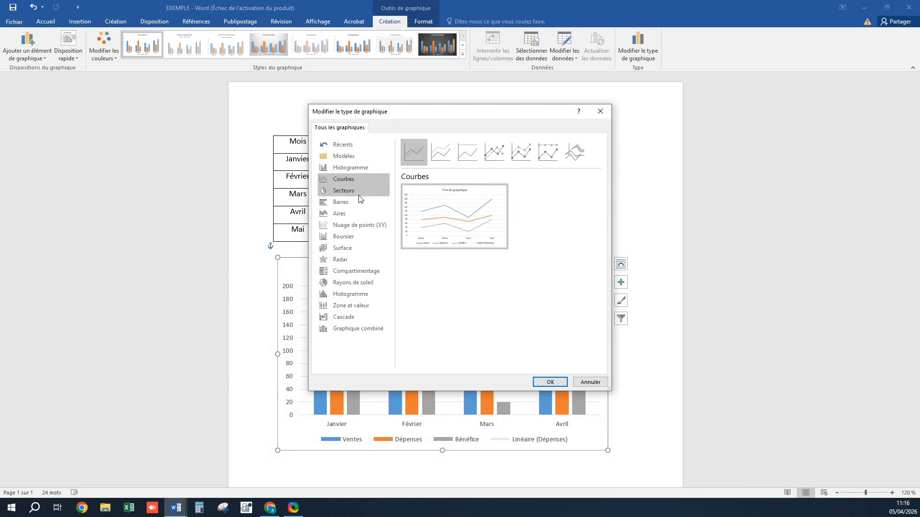
click(359, 195)
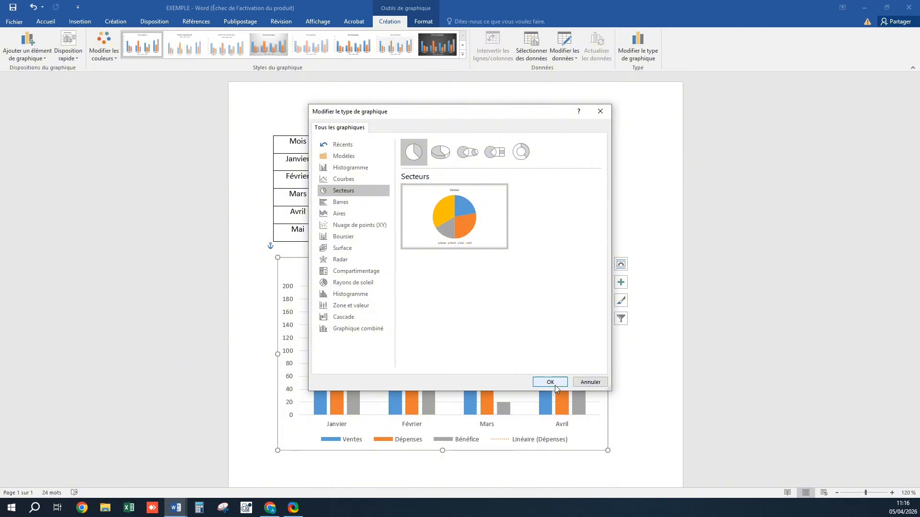
click(600, 111)
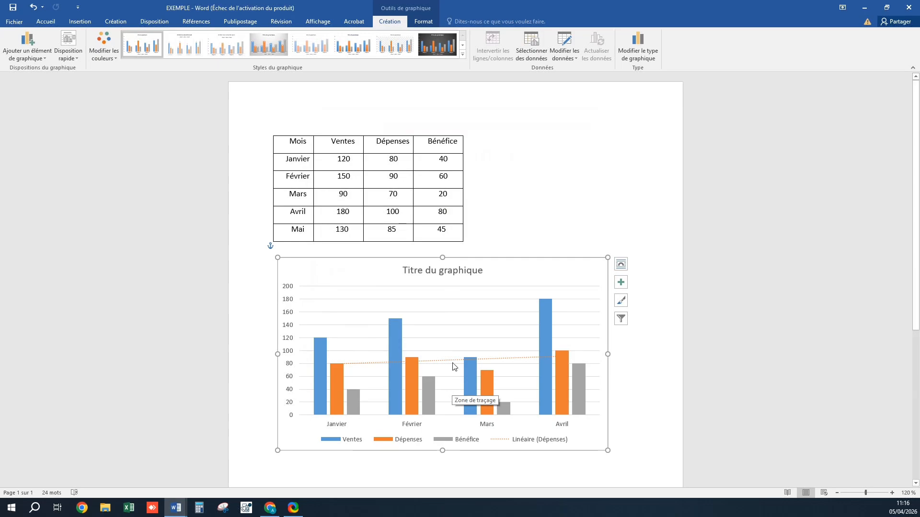
Fill the Ventes series with yellow
click(418, 24)
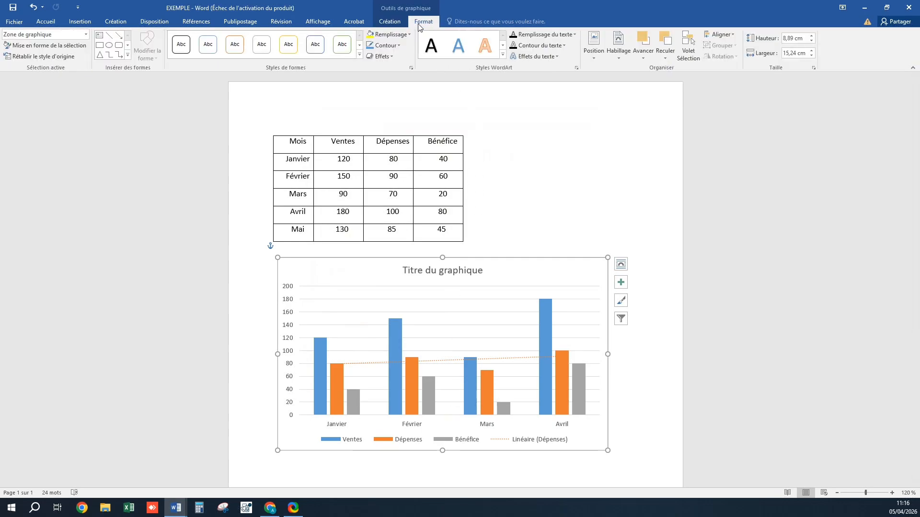
mouse_move(397, 333)
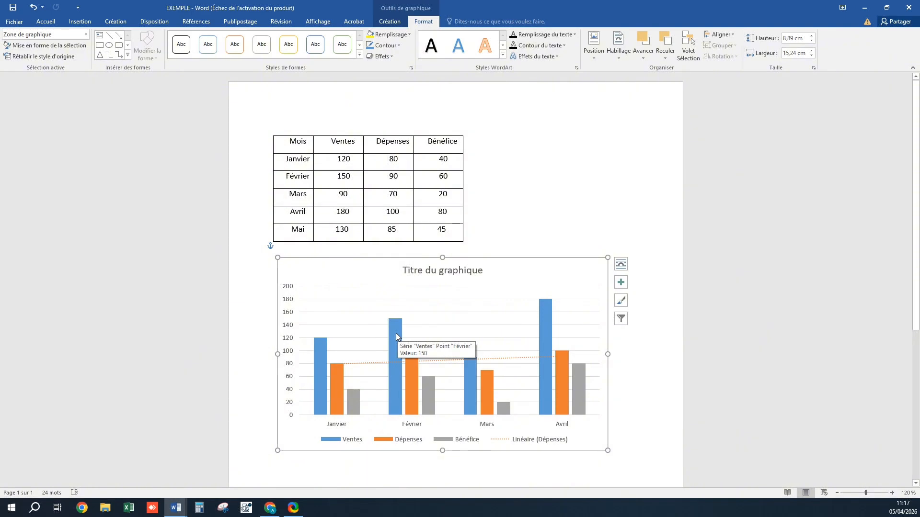
click(395, 334)
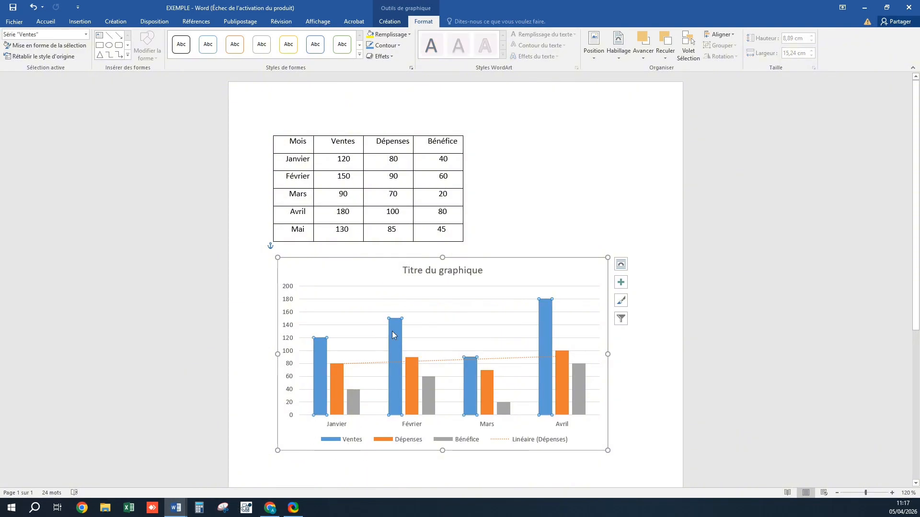
click(391, 36)
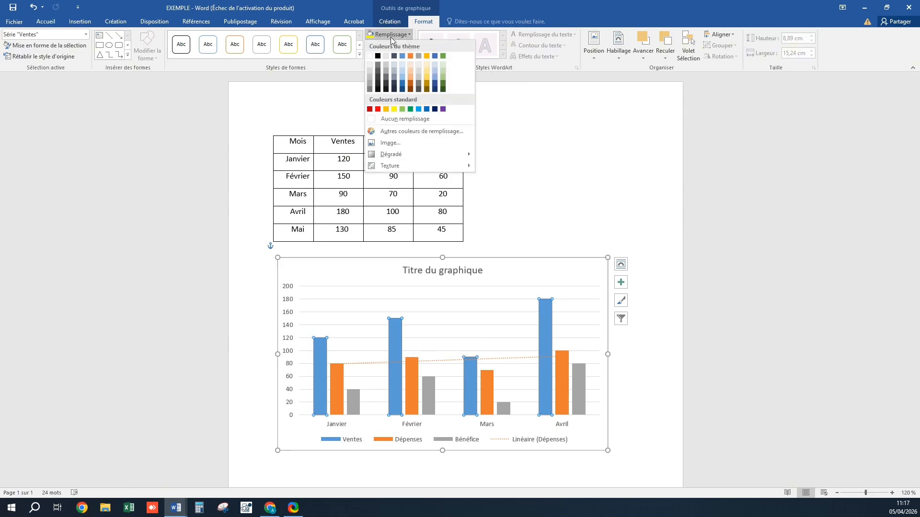
click(393, 109)
Fill the Dépenses series with blue and remove its outline
click(413, 391)
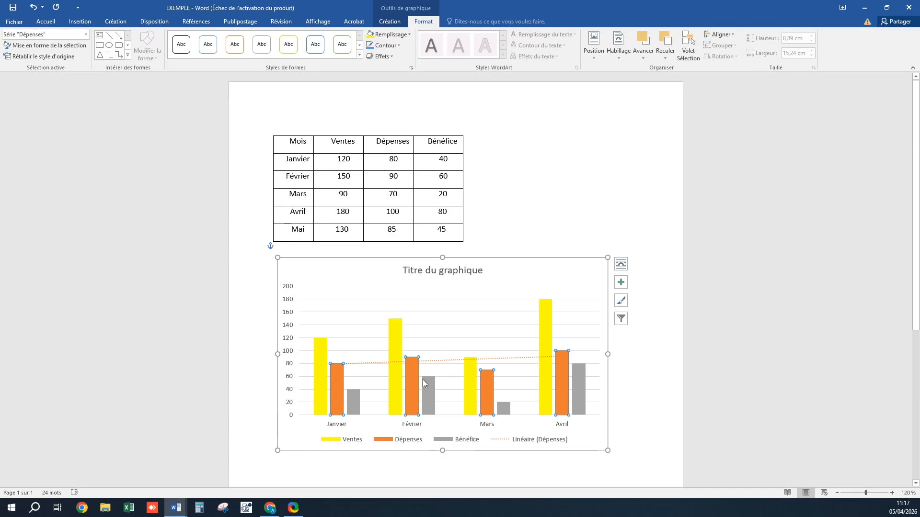
click(398, 34)
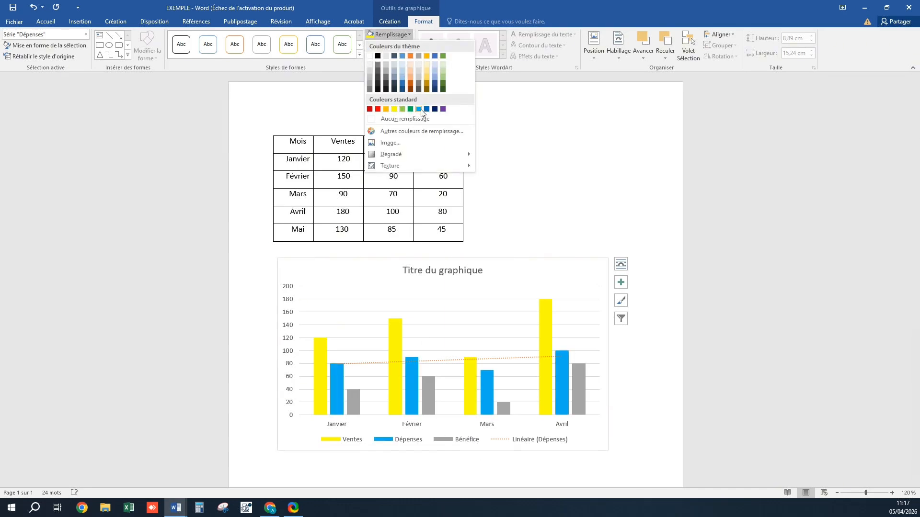
click(426, 109)
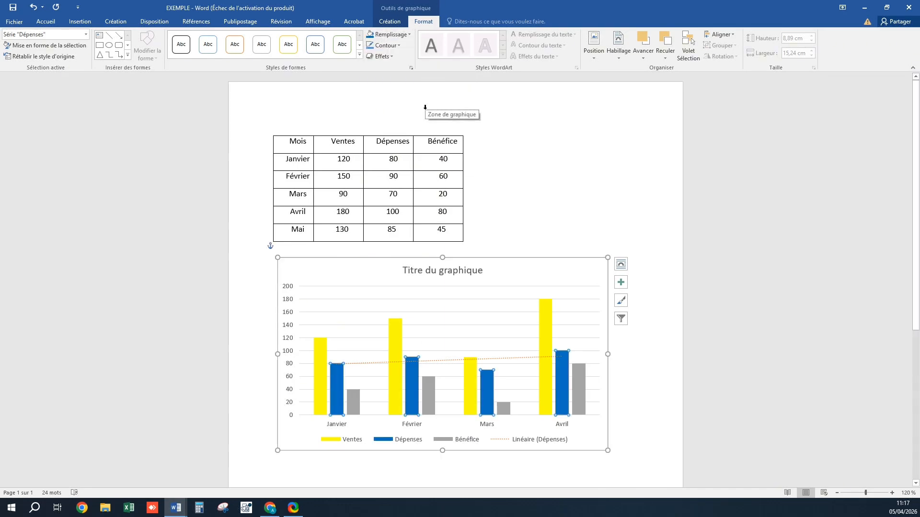
click(395, 46)
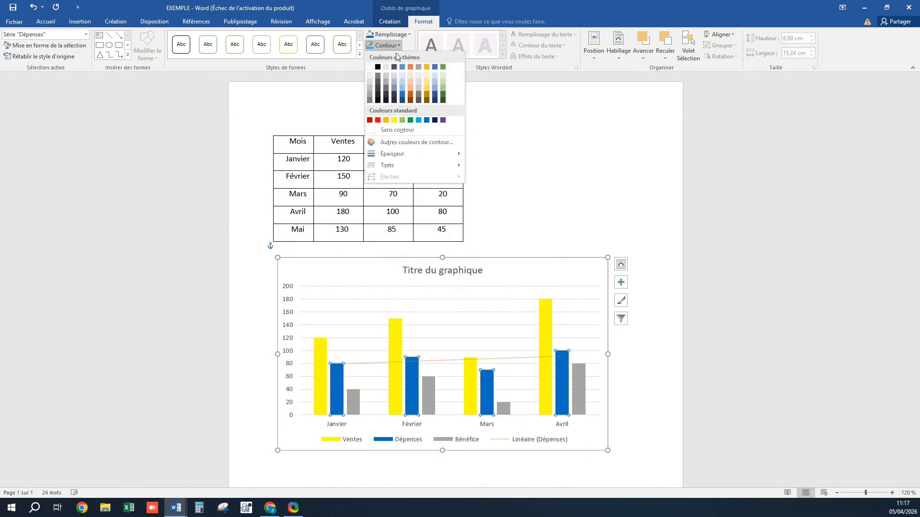
click(417, 130)
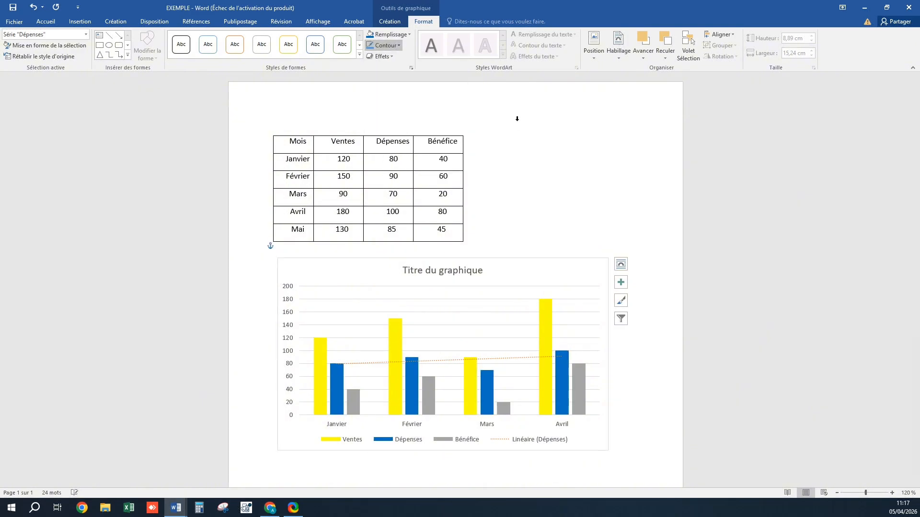
Examine the Lumière, Bordures adoucies and Rotation 3D effects for the Dépenses series without applying one, then deselect the chart
click(390, 58)
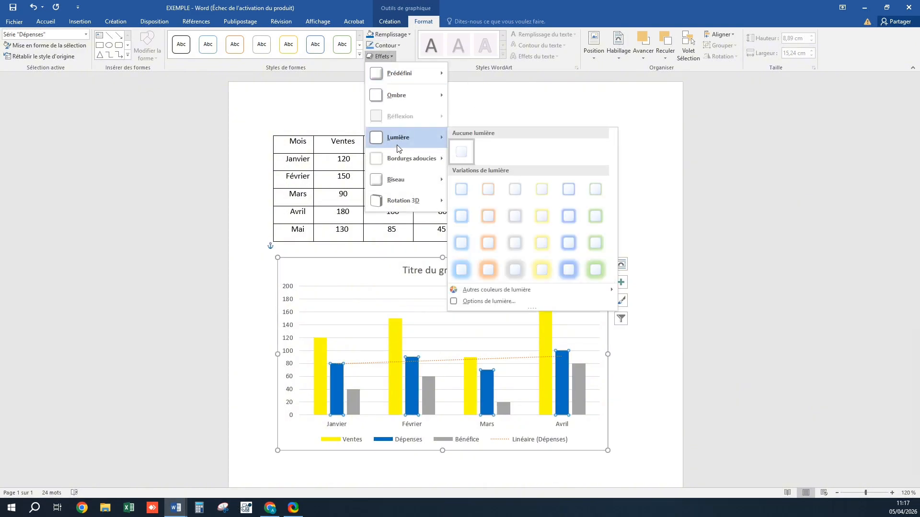
mouse_move(433, 171)
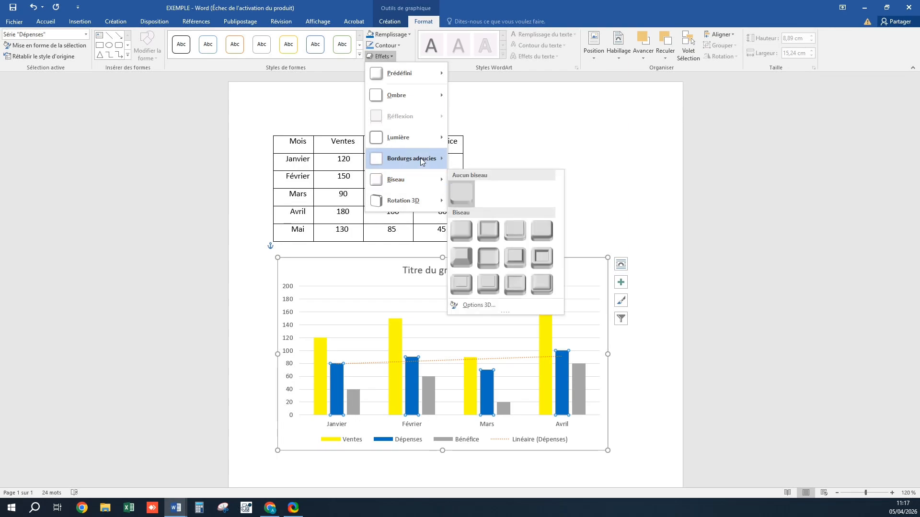
mouse_move(427, 201)
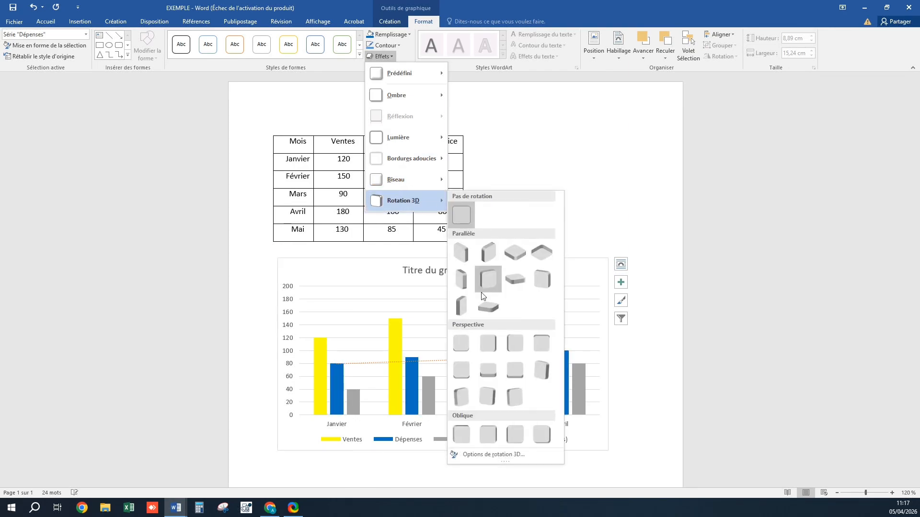
click(587, 177)
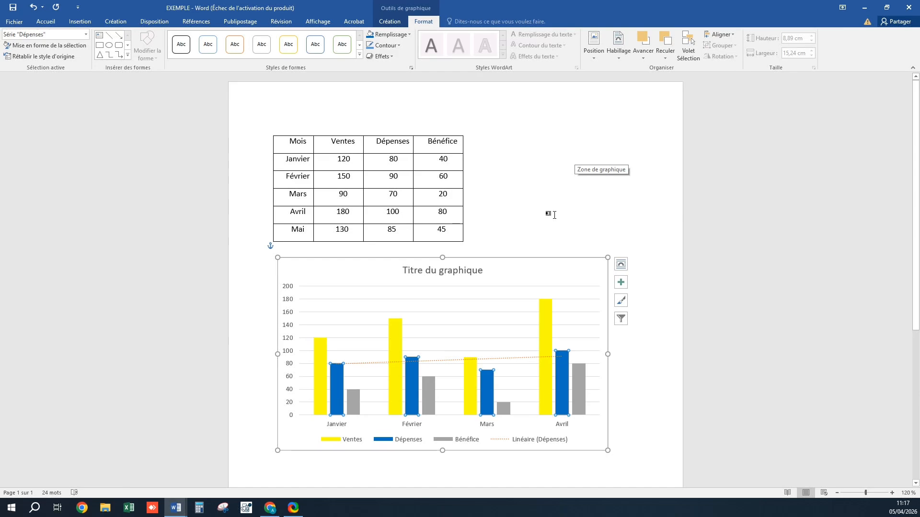
click(550, 236)
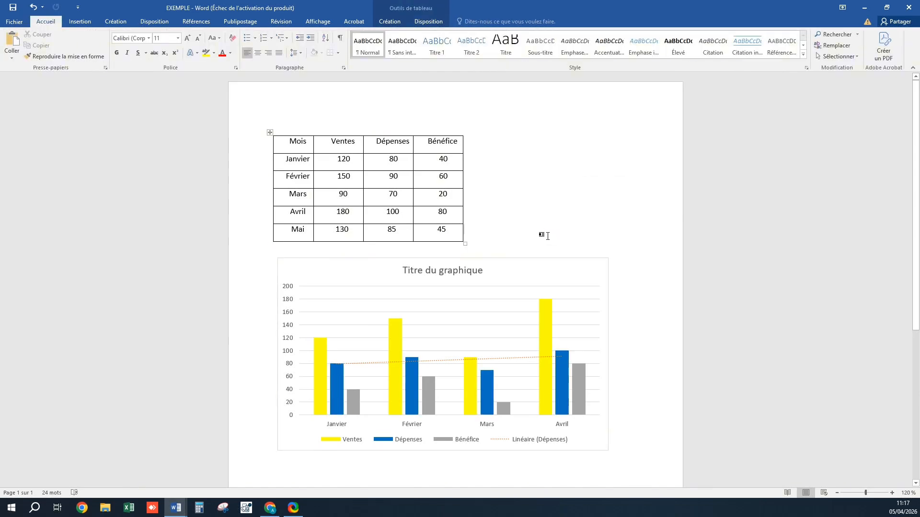